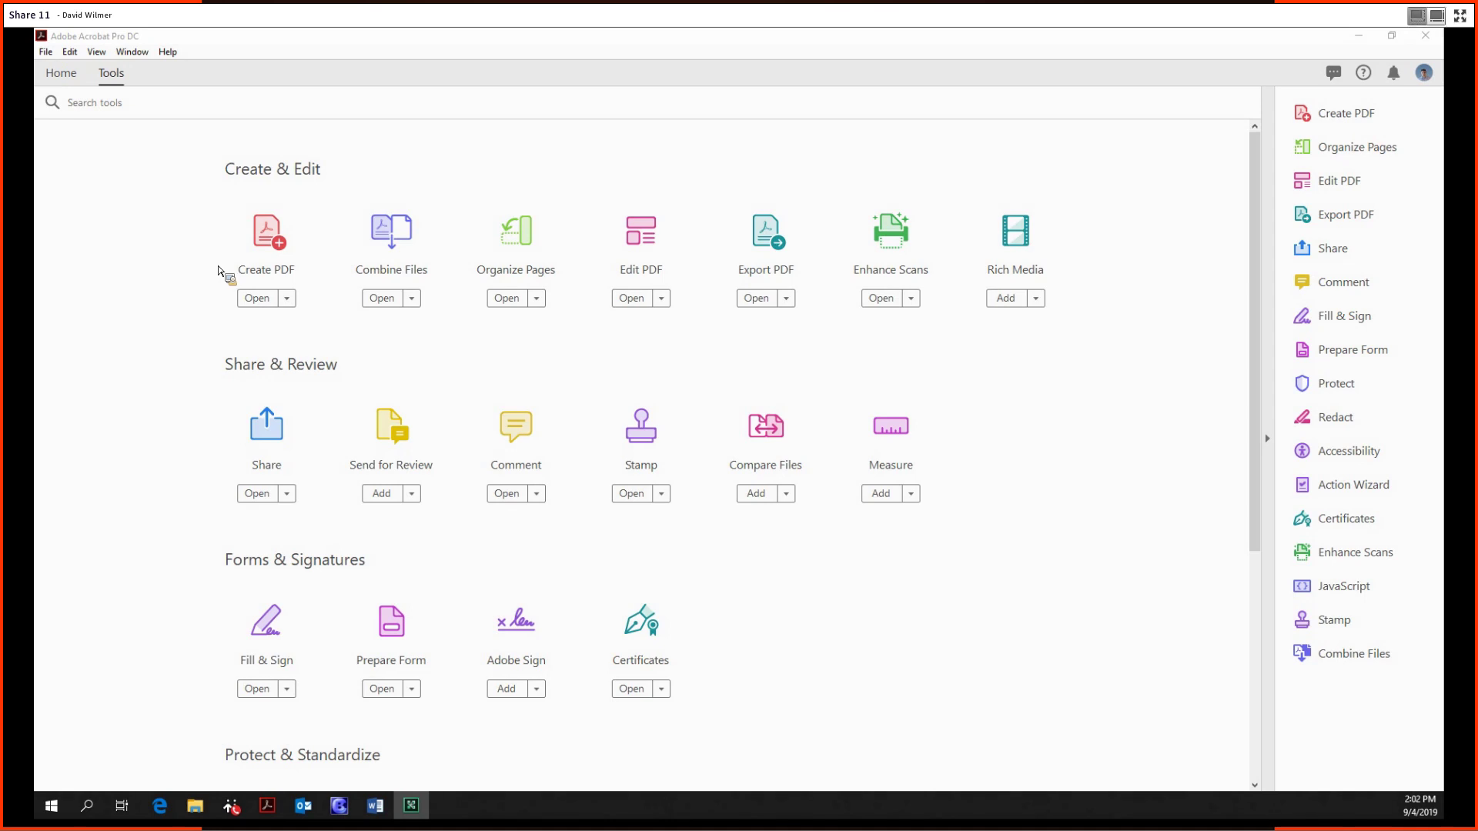
# Step: Open Meridian_RFP_website_articleboxes.pdf from Demos > Acrobat Demos > 1 - Basics in Edit PDF
pyautogui.click(656, 258)
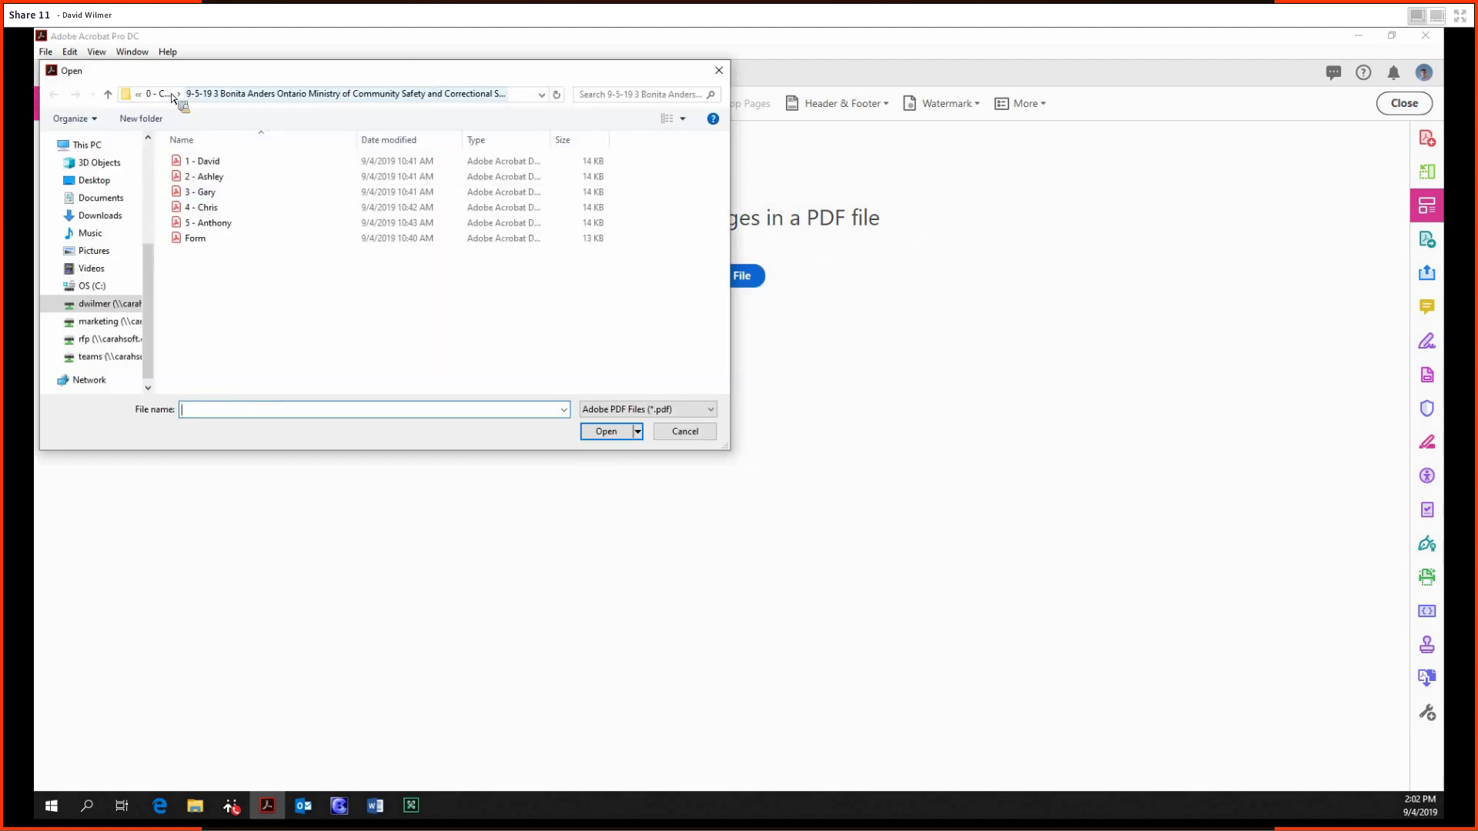
pyautogui.click(162, 94)
pyautogui.hotkey('alt', 'Up')
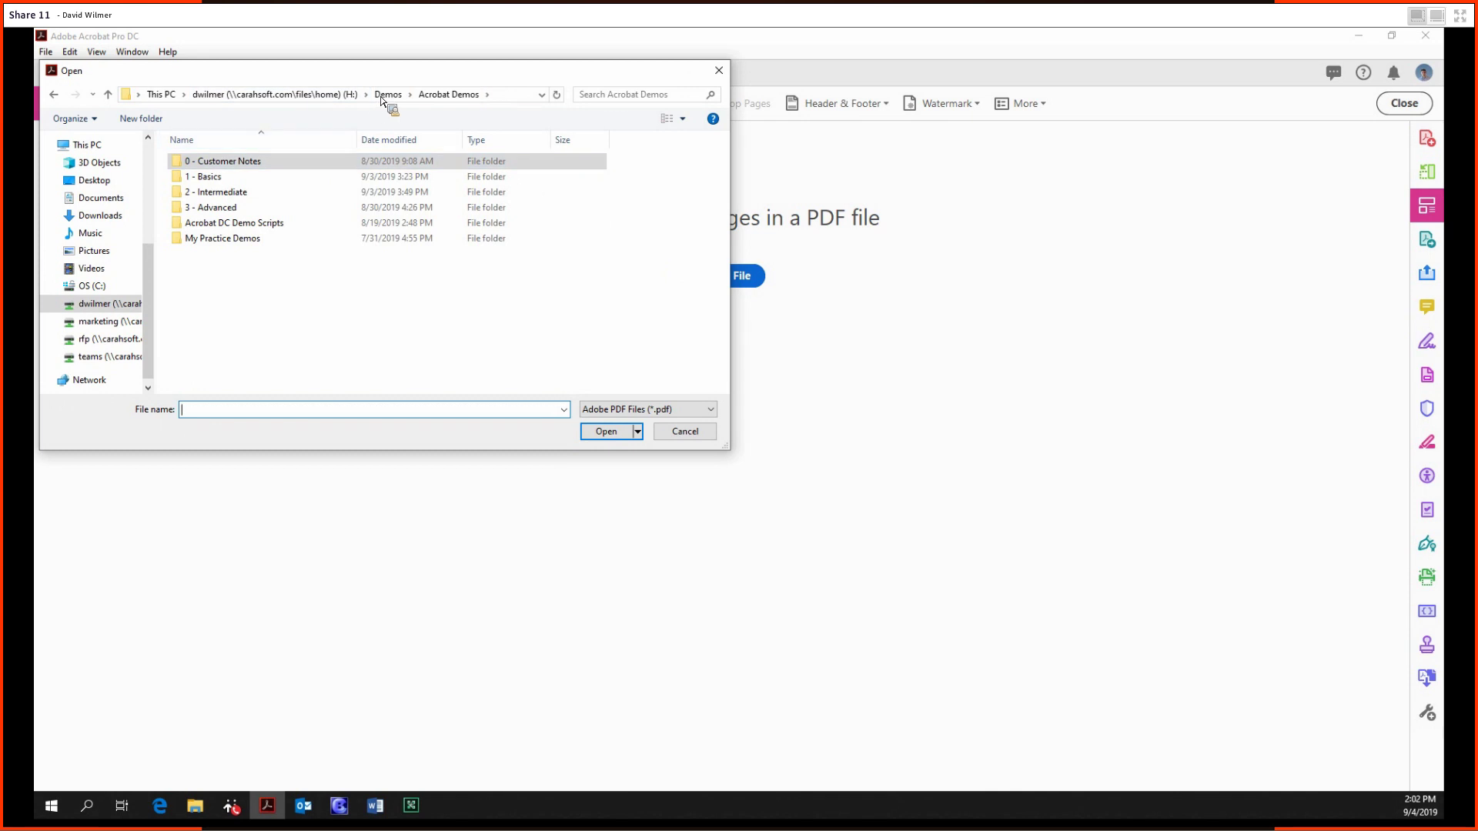
pyautogui.click(388, 94)
pyautogui.click(323, 97)
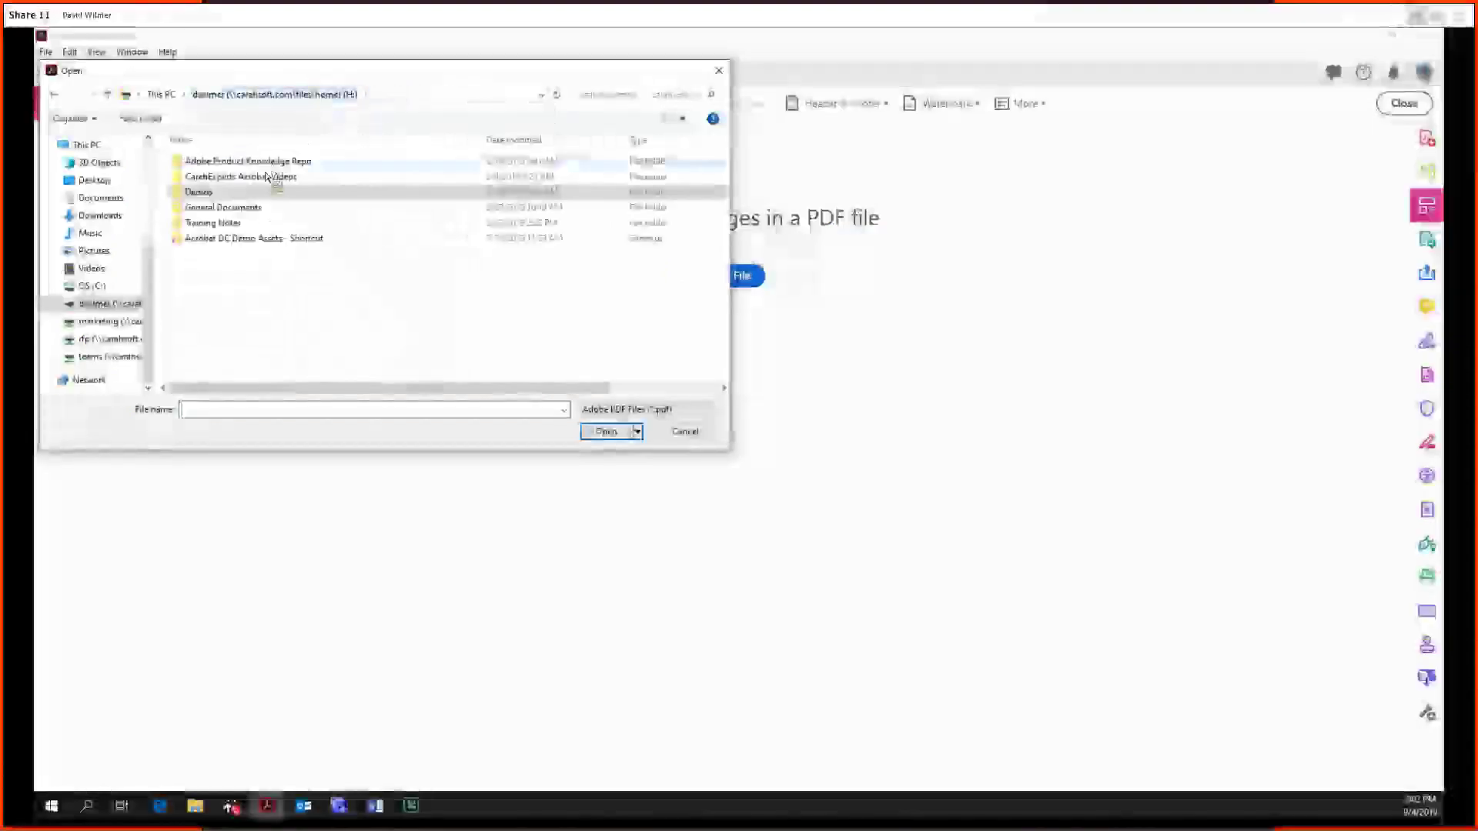
pyautogui.doubleClick(269, 192)
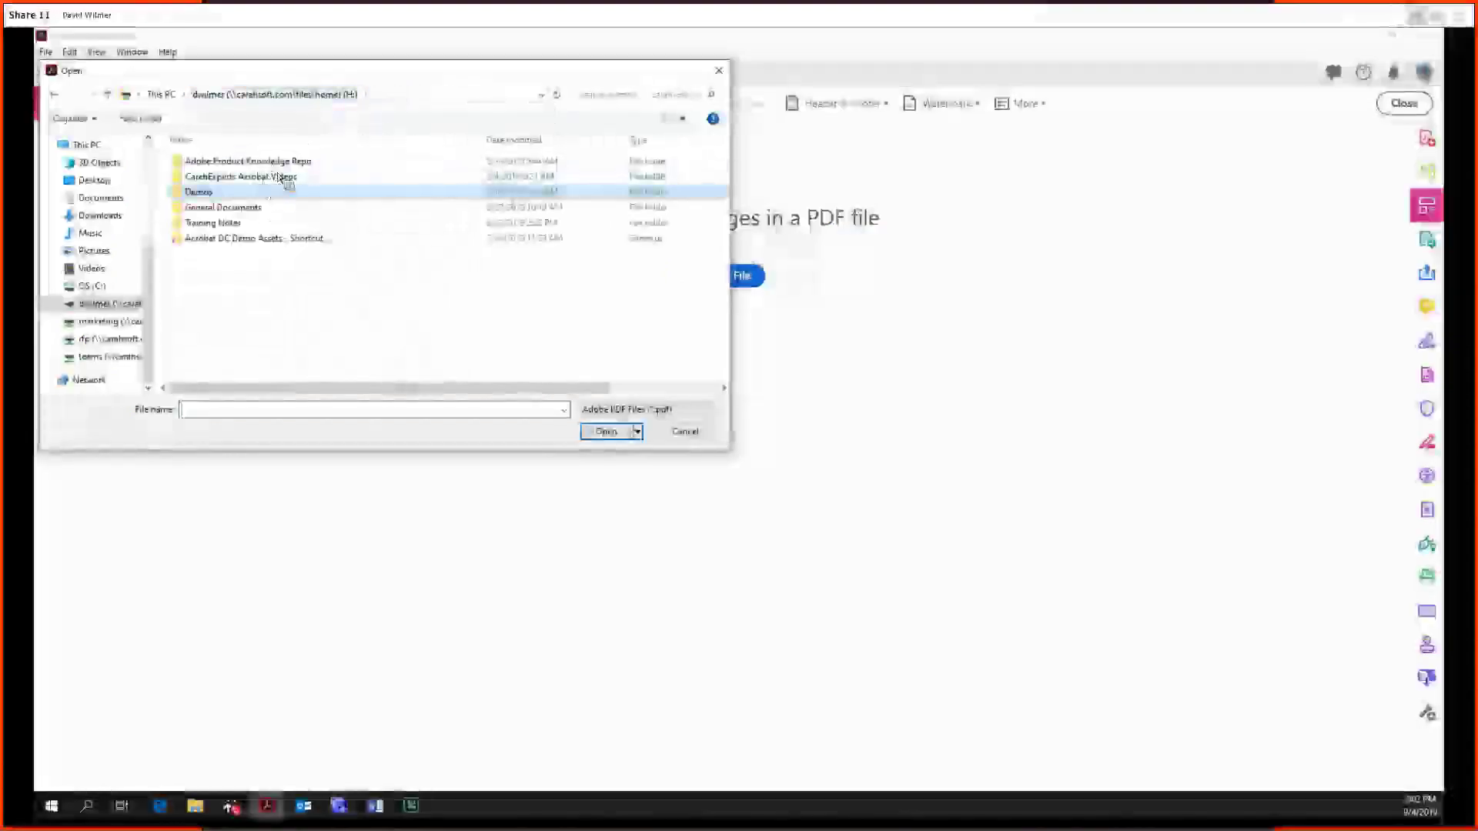
pyautogui.doubleClick(282, 164)
pyautogui.doubleClick(282, 176)
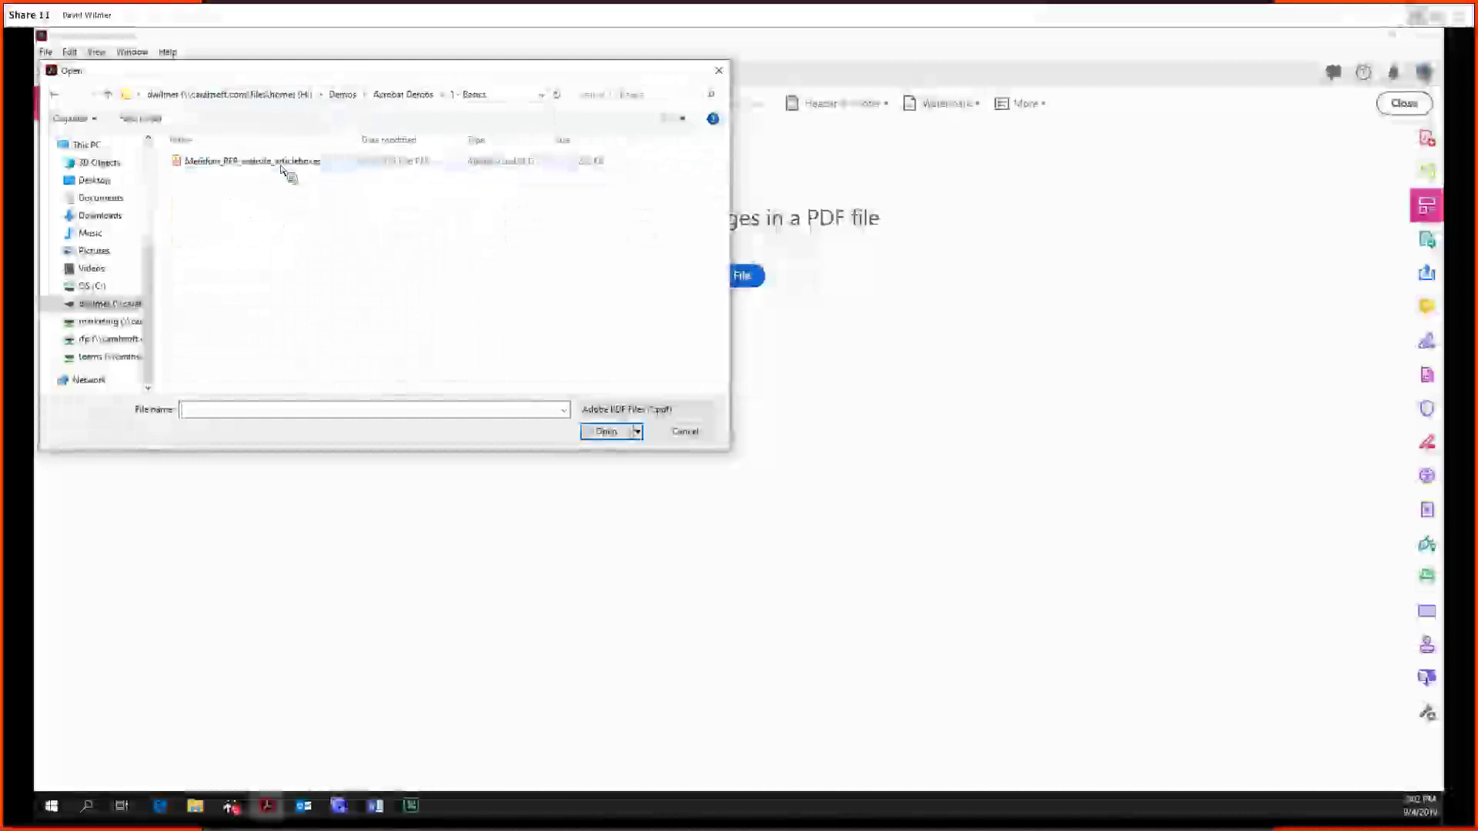
pyautogui.doubleClick(283, 163)
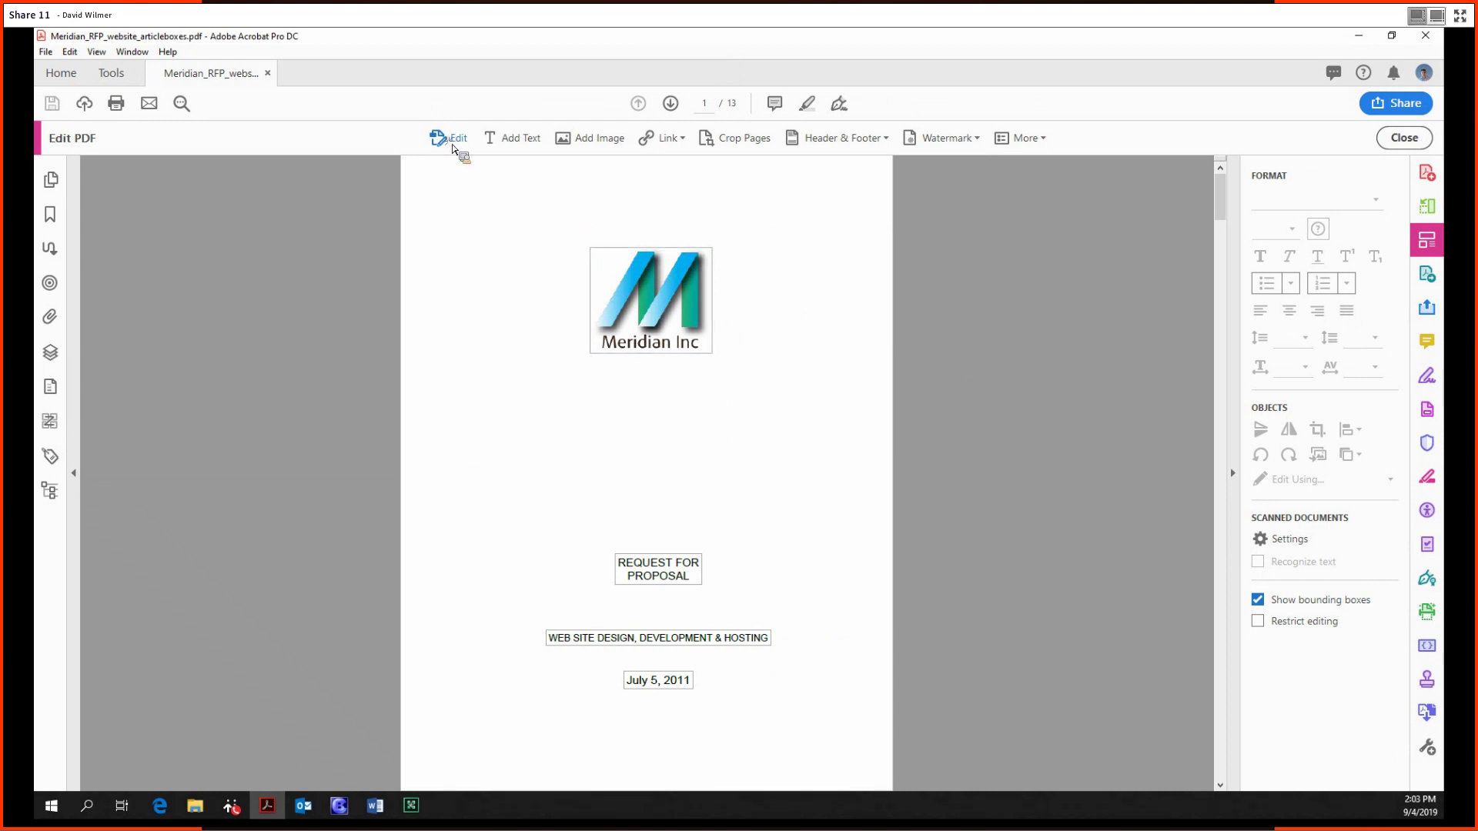
pyautogui.click(568, 139)
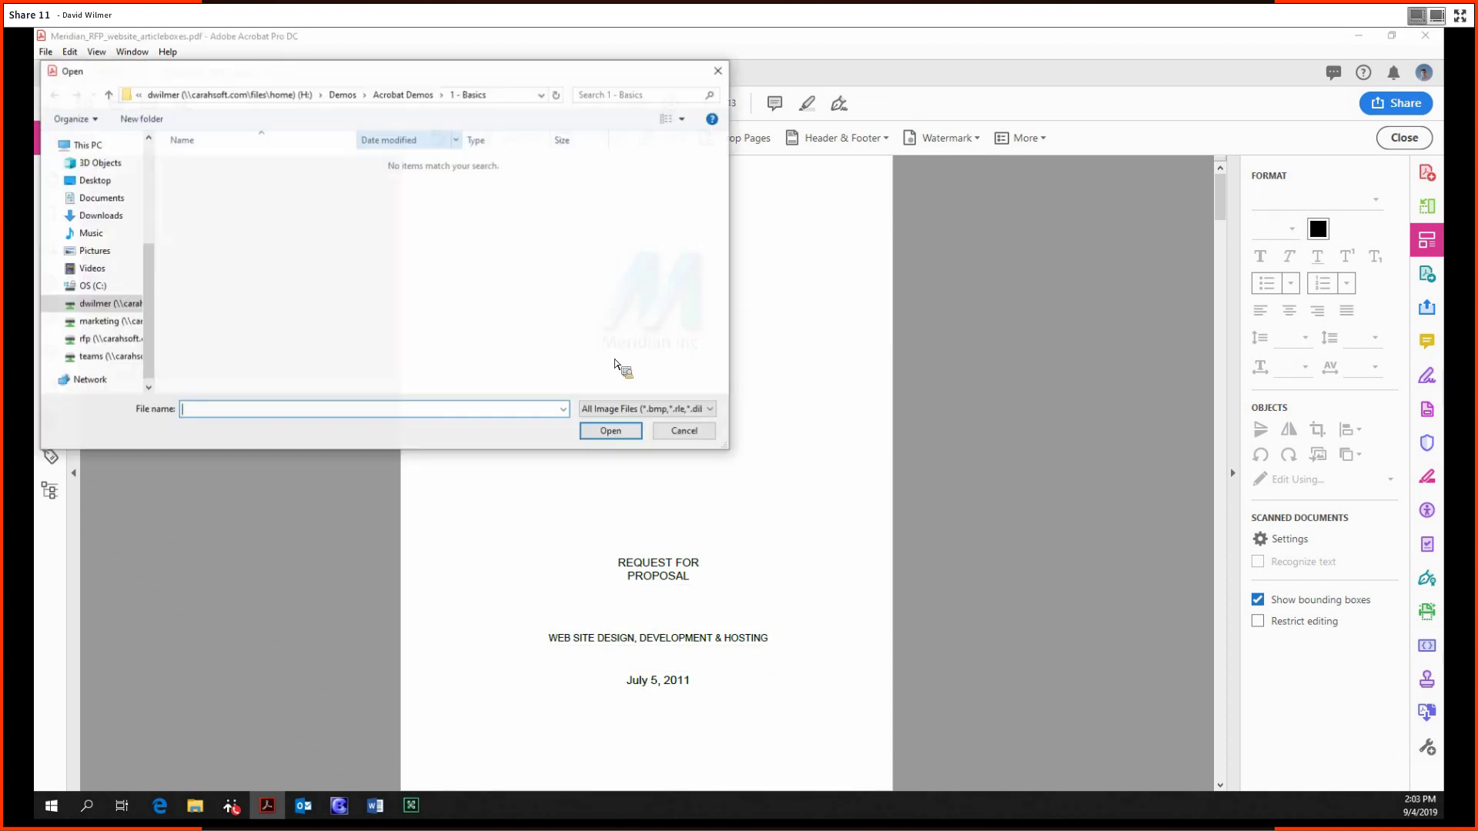
pyautogui.click(683, 431)
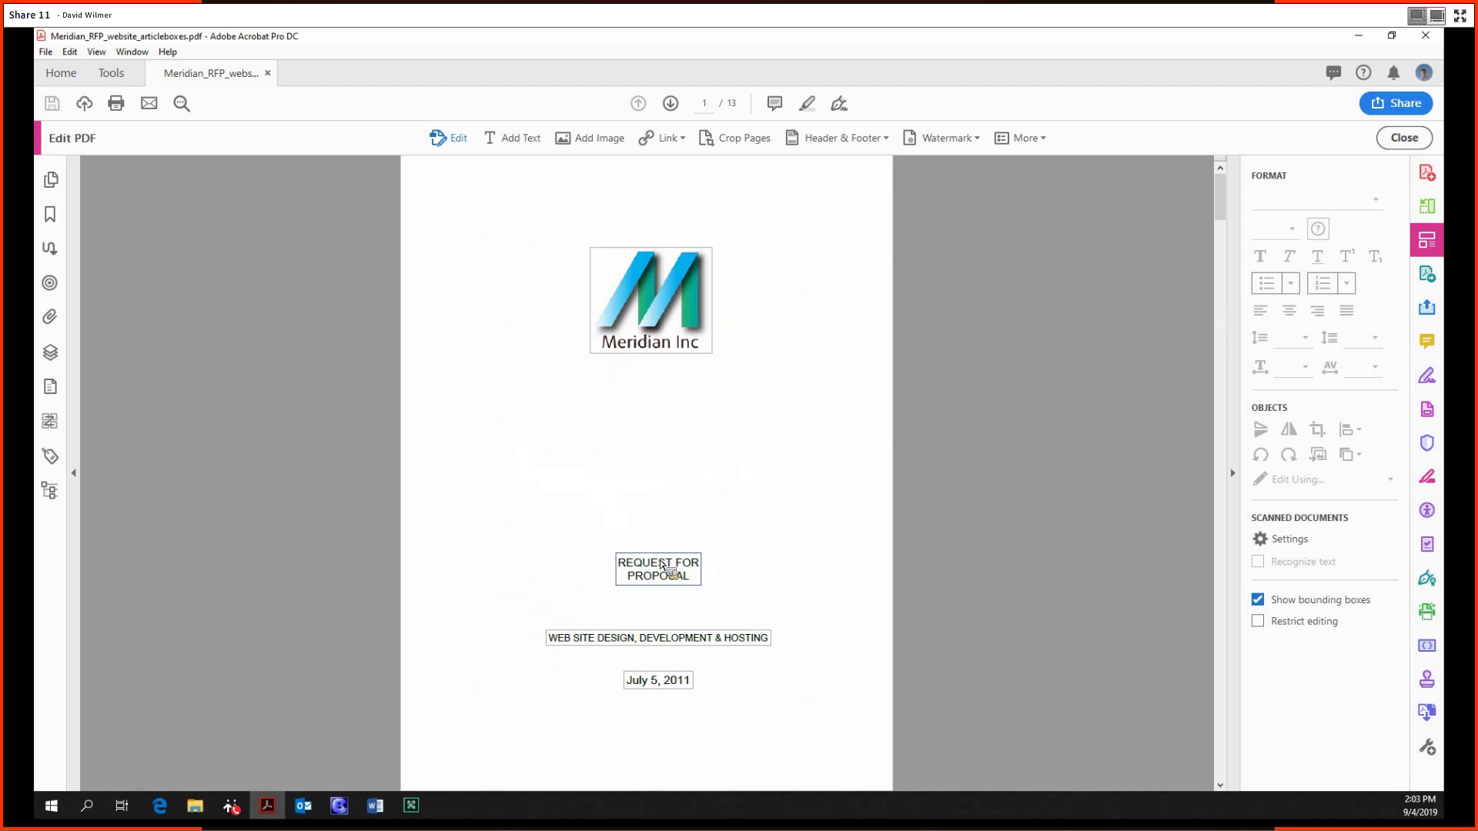
pyautogui.click(664, 565)
pyautogui.keyDown('shift'); pyautogui.click(628, 570); pyautogui.keyUp('shift')
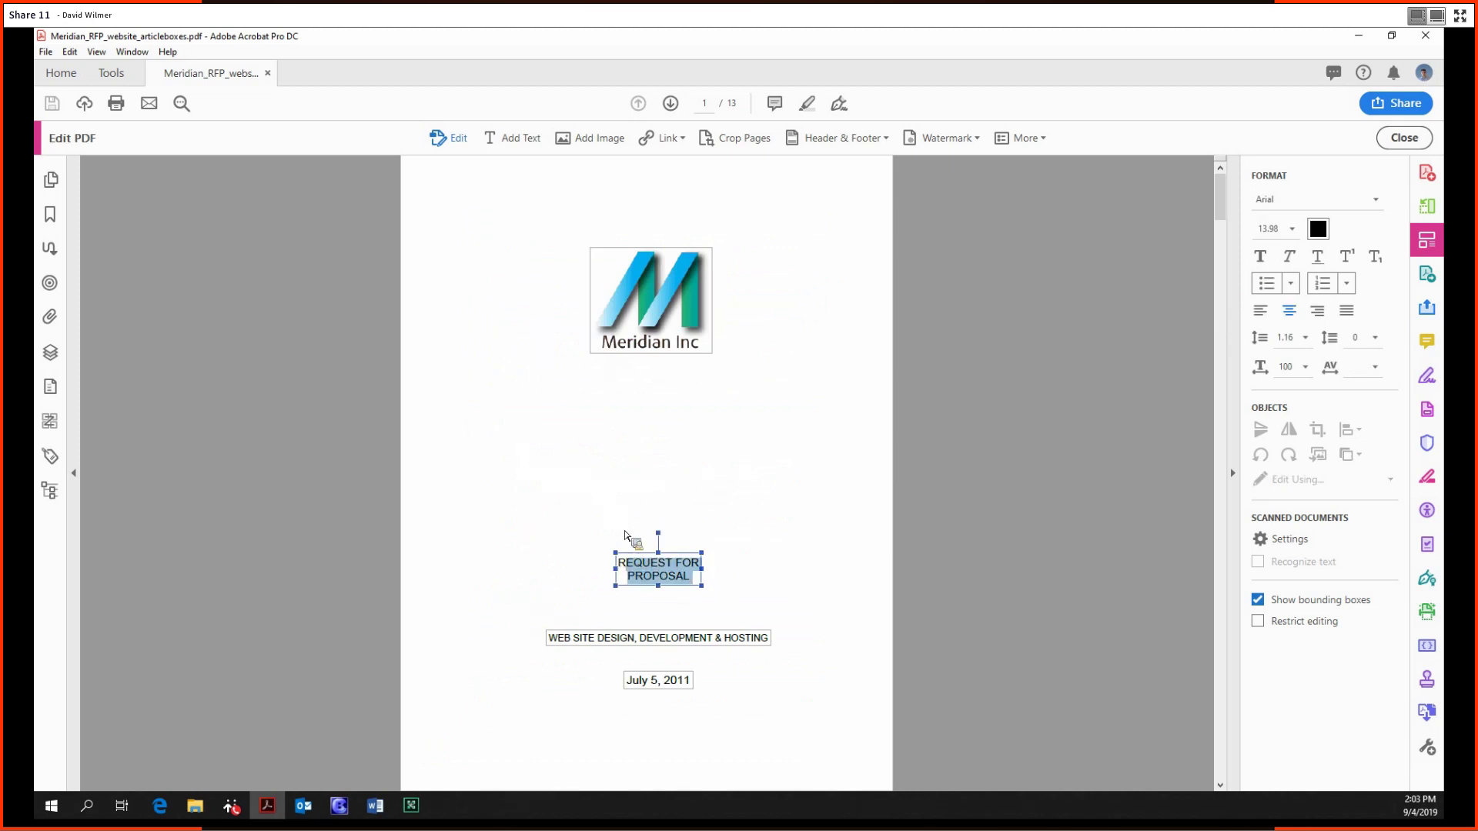
pyautogui.press('Delete')
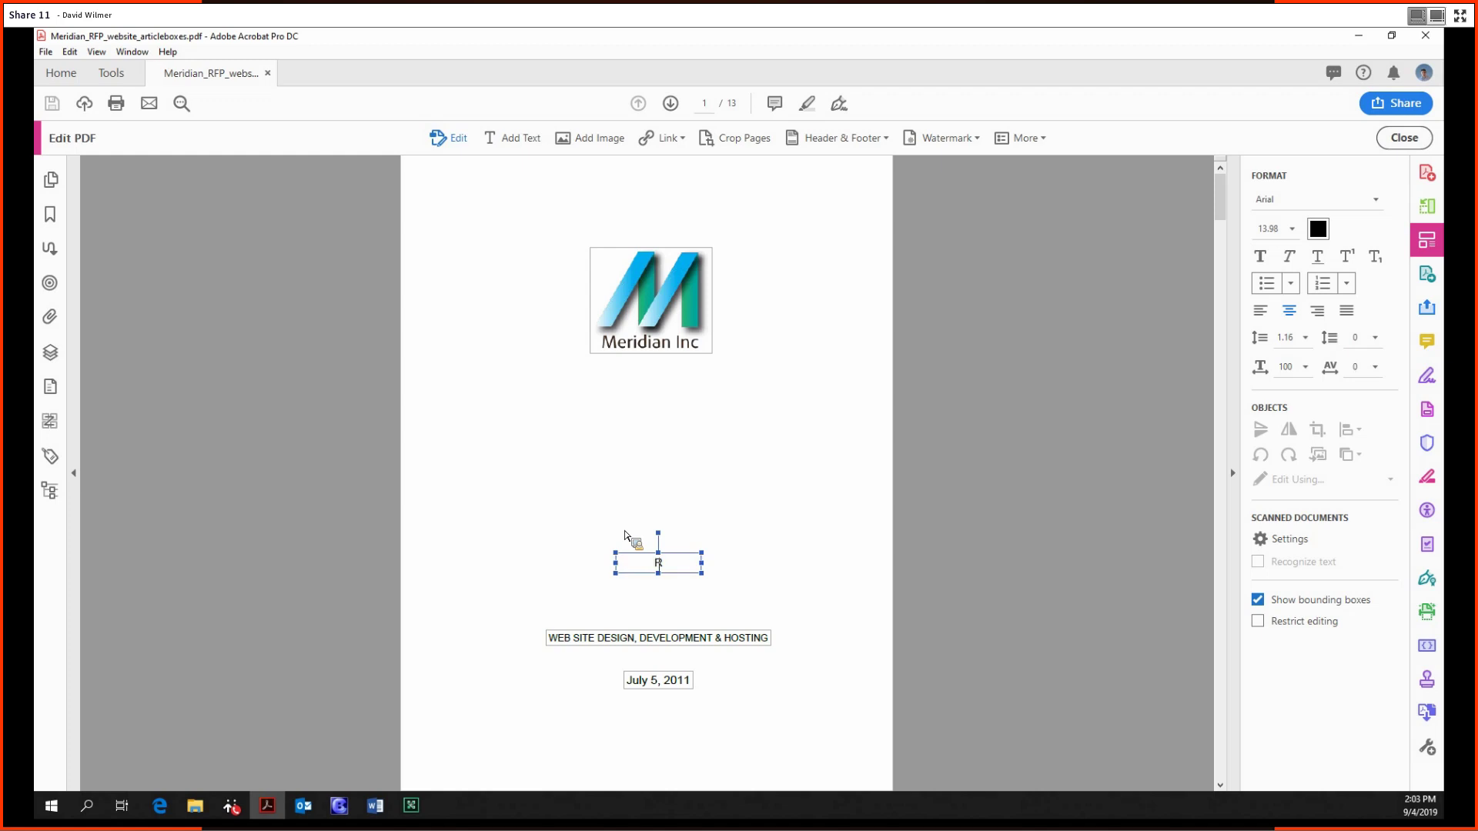
pyautogui.write('dadsaldkfjalksdj flkasjdk')
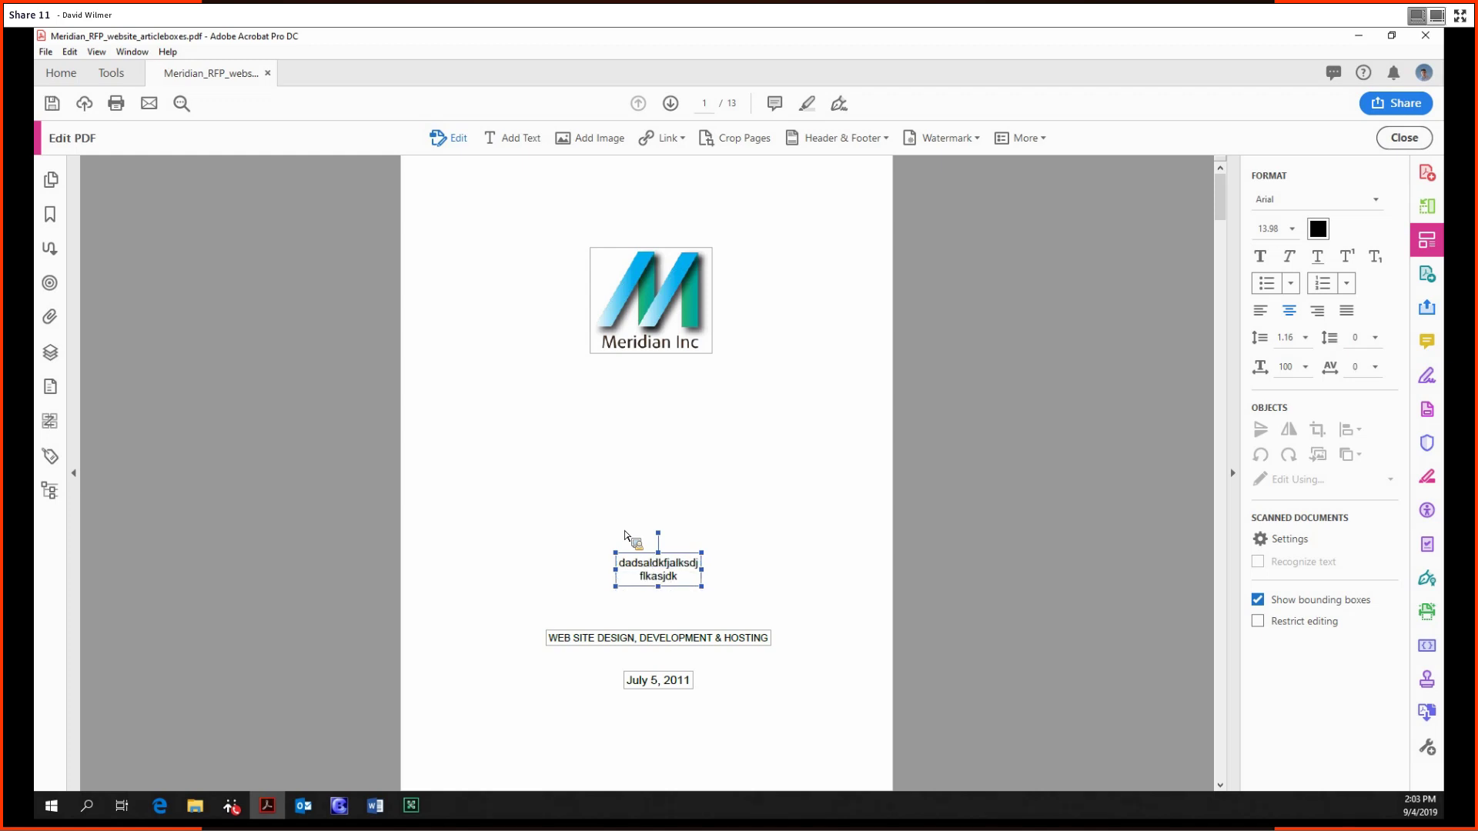
pyautogui.write('ljl k')
pyautogui.hotkey('ctrl', 'z')
pyautogui.hotkey('ctrl', 'z')
pyautogui.click(801, 537)
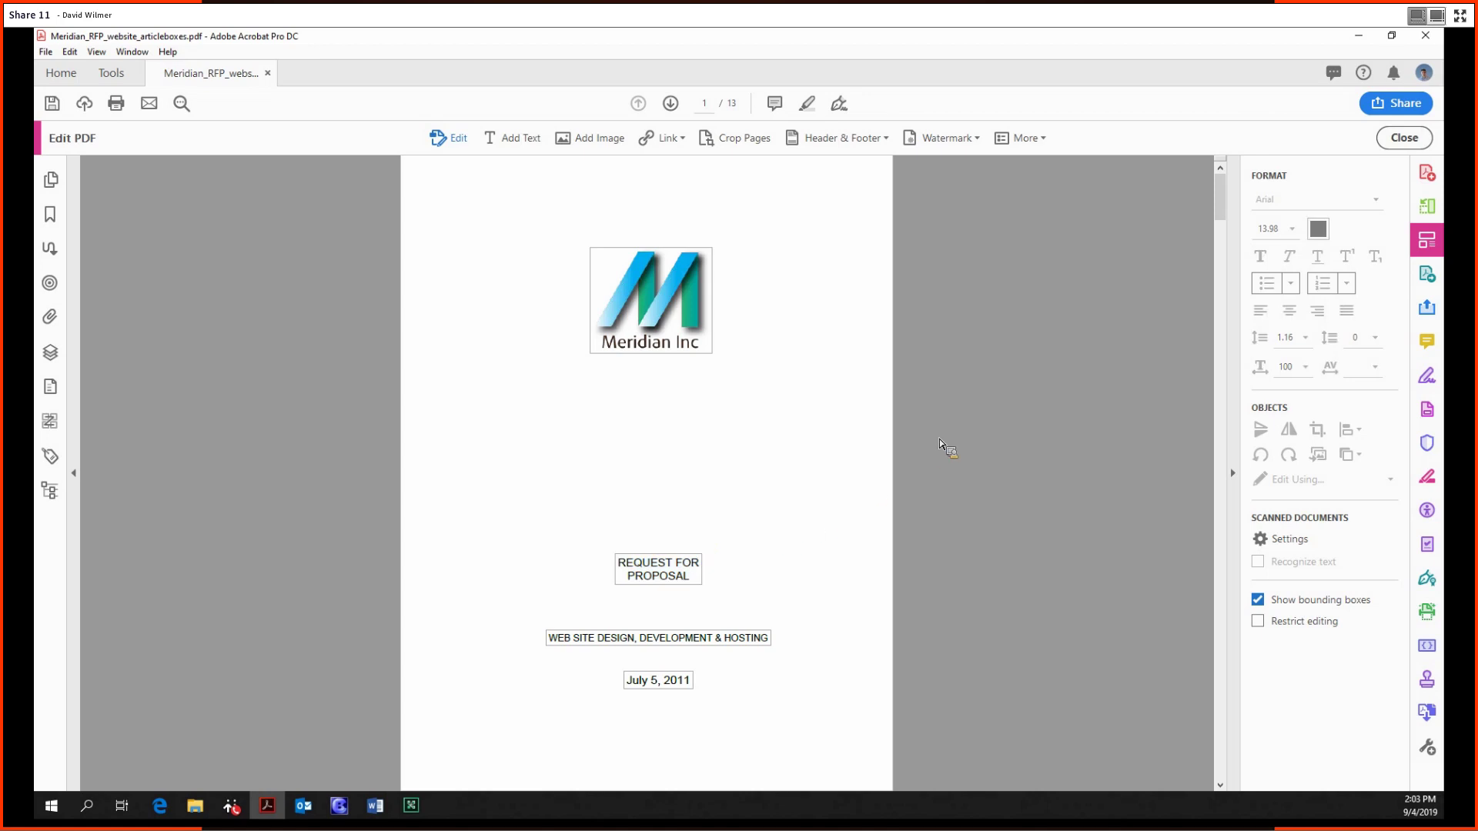
pyautogui.click(728, 450)
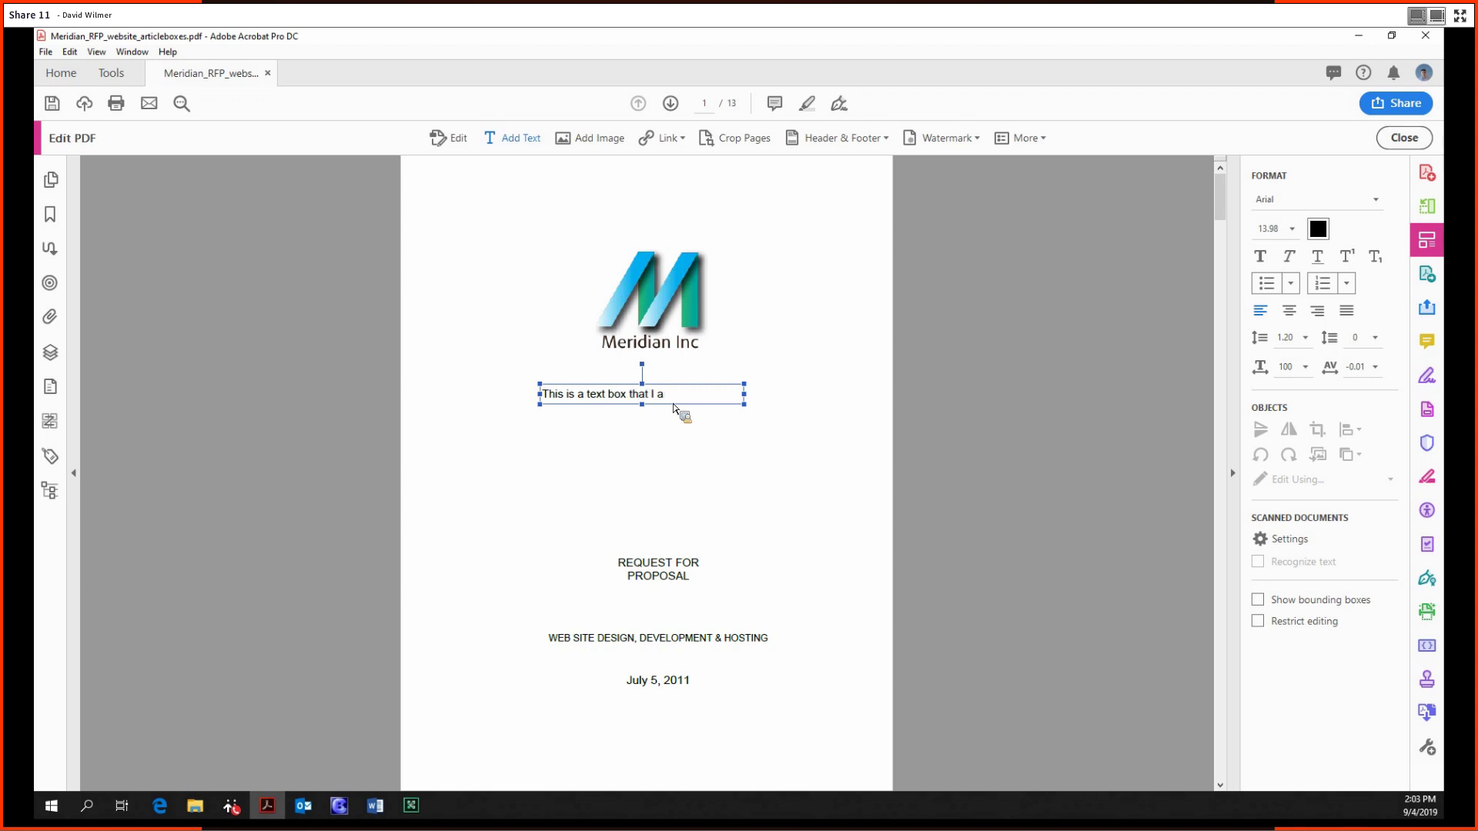
# Step: Finish typing 'This is a text box that I added' below the logo and deselect it
pyautogui.write('dded')
pyautogui.click(687, 453)
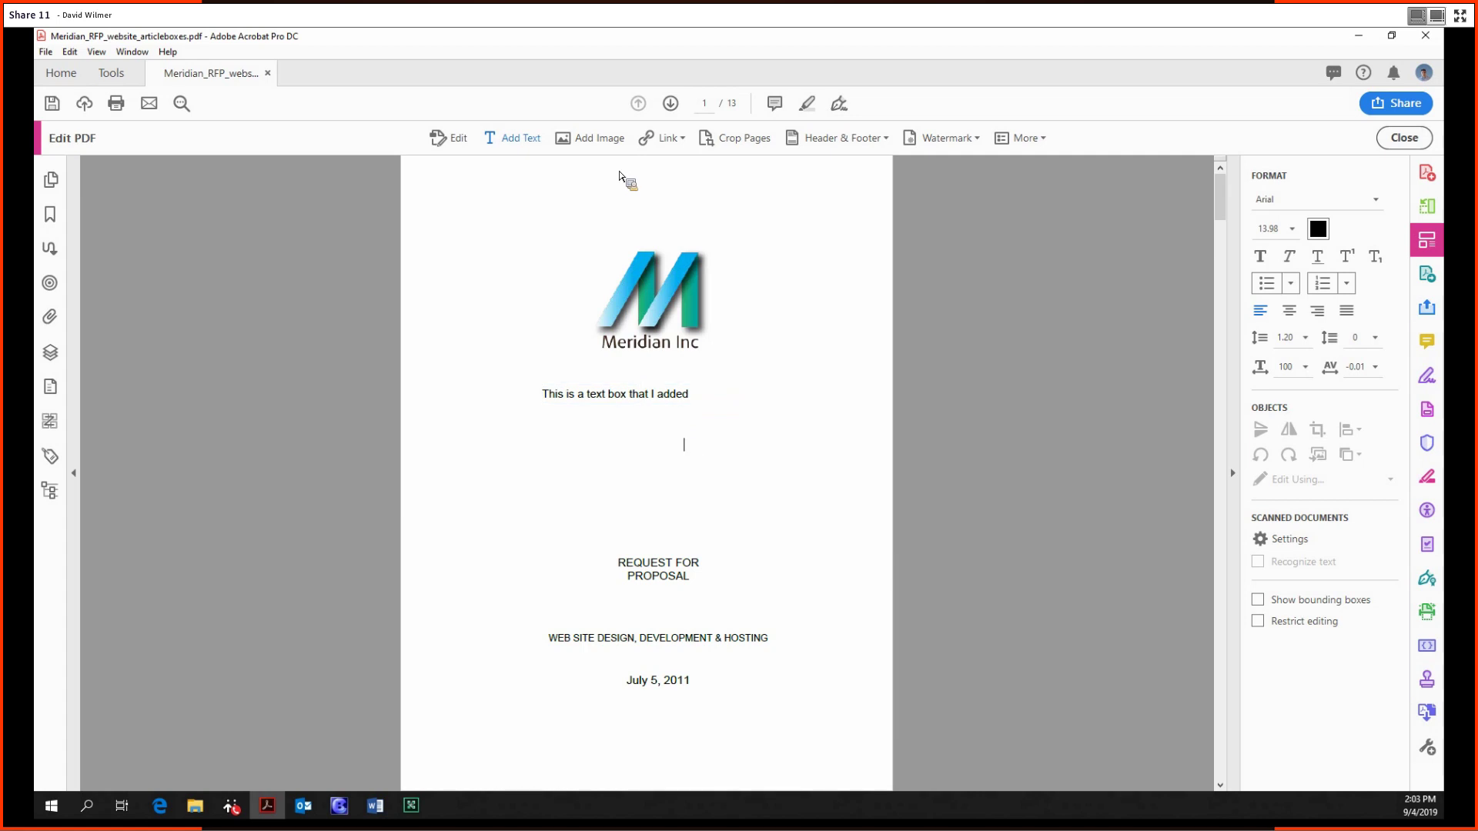
# Step: Insert the Walt Disney signature image from 2 - Intermediate and drag it toward the page top
pyautogui.click(608, 141)
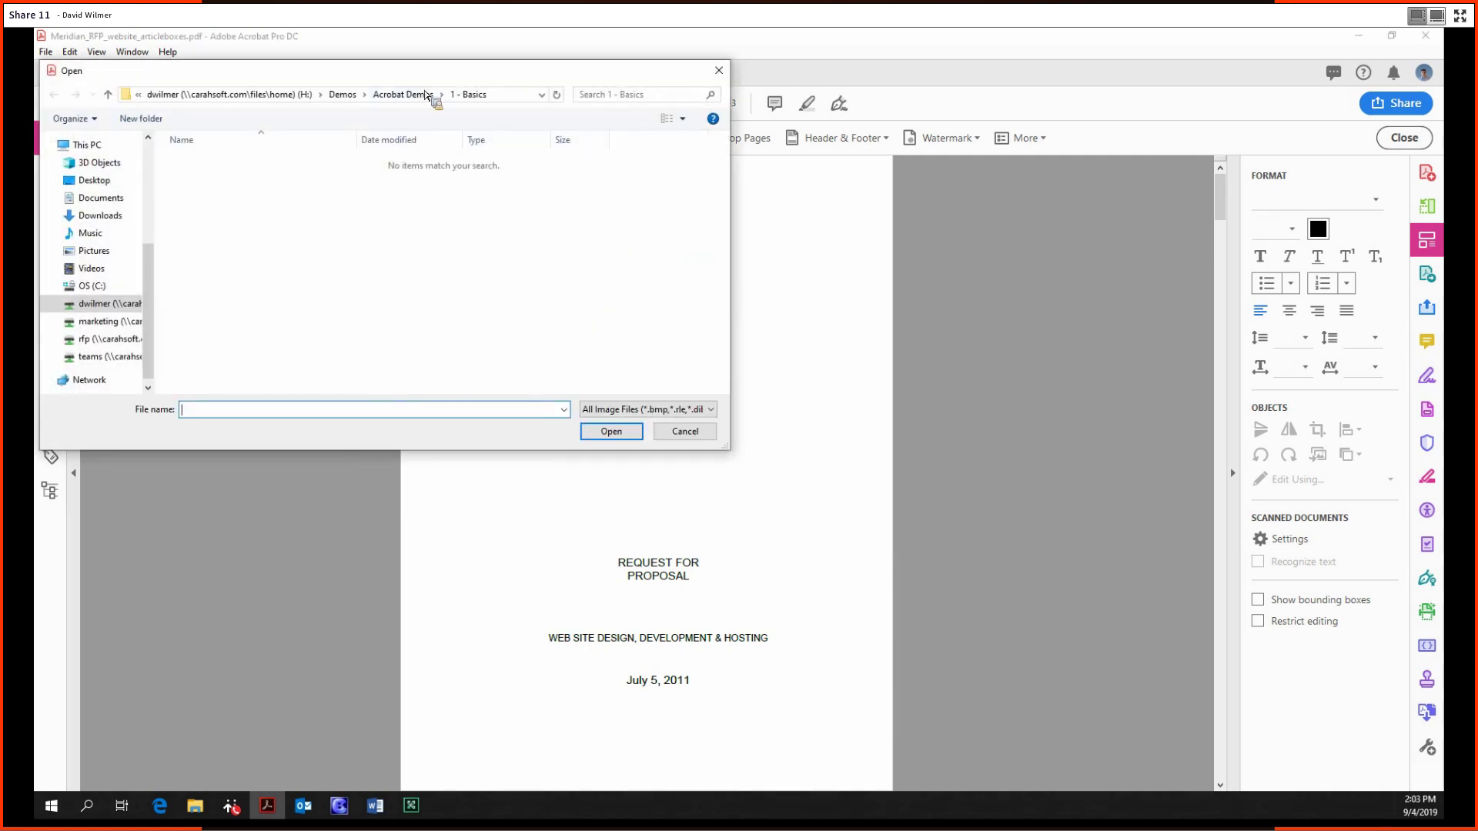
pyautogui.click(419, 94)
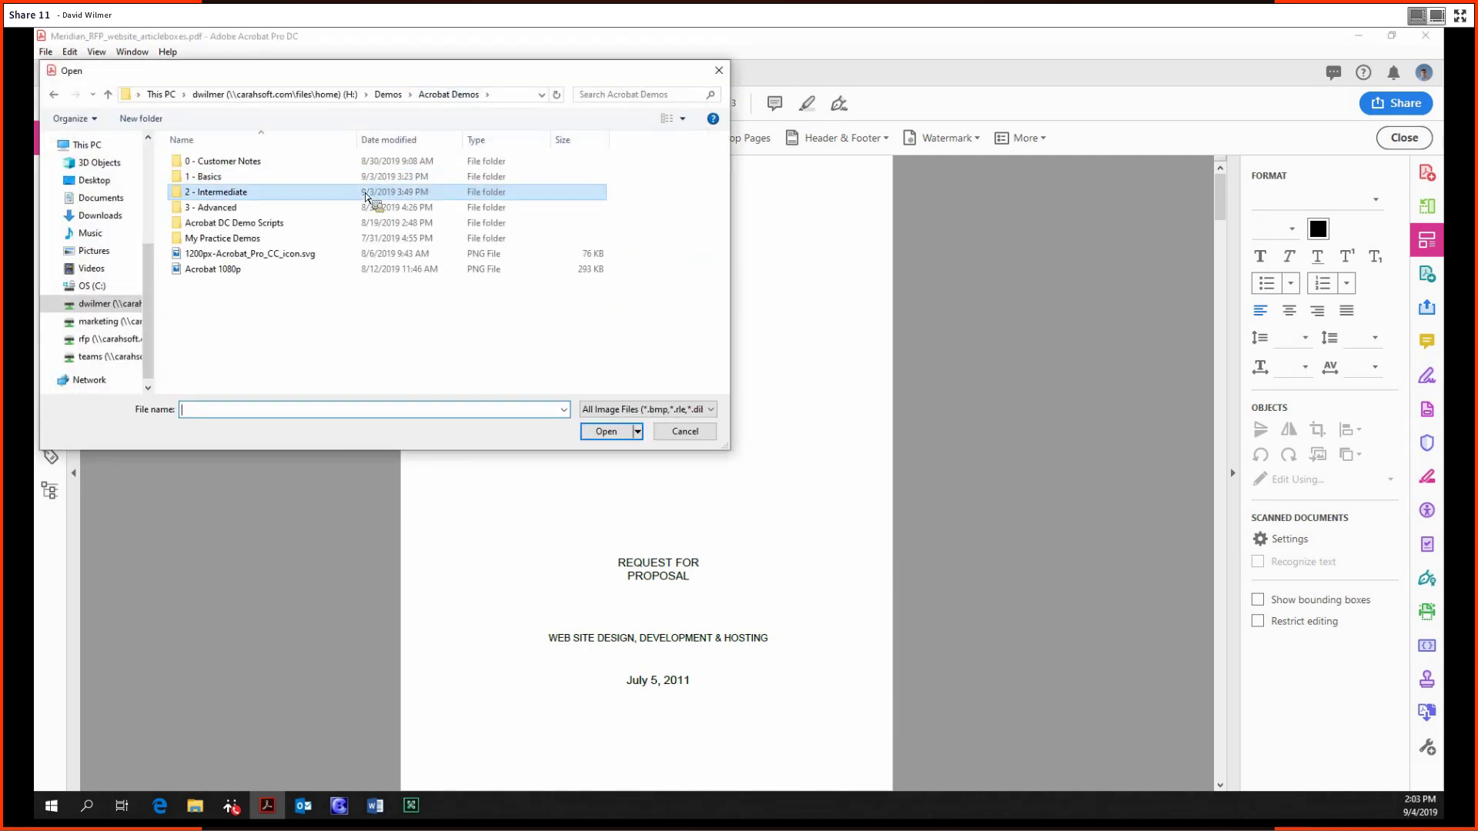
pyautogui.doubleClick(366, 192)
pyautogui.doubleClick(378, 182)
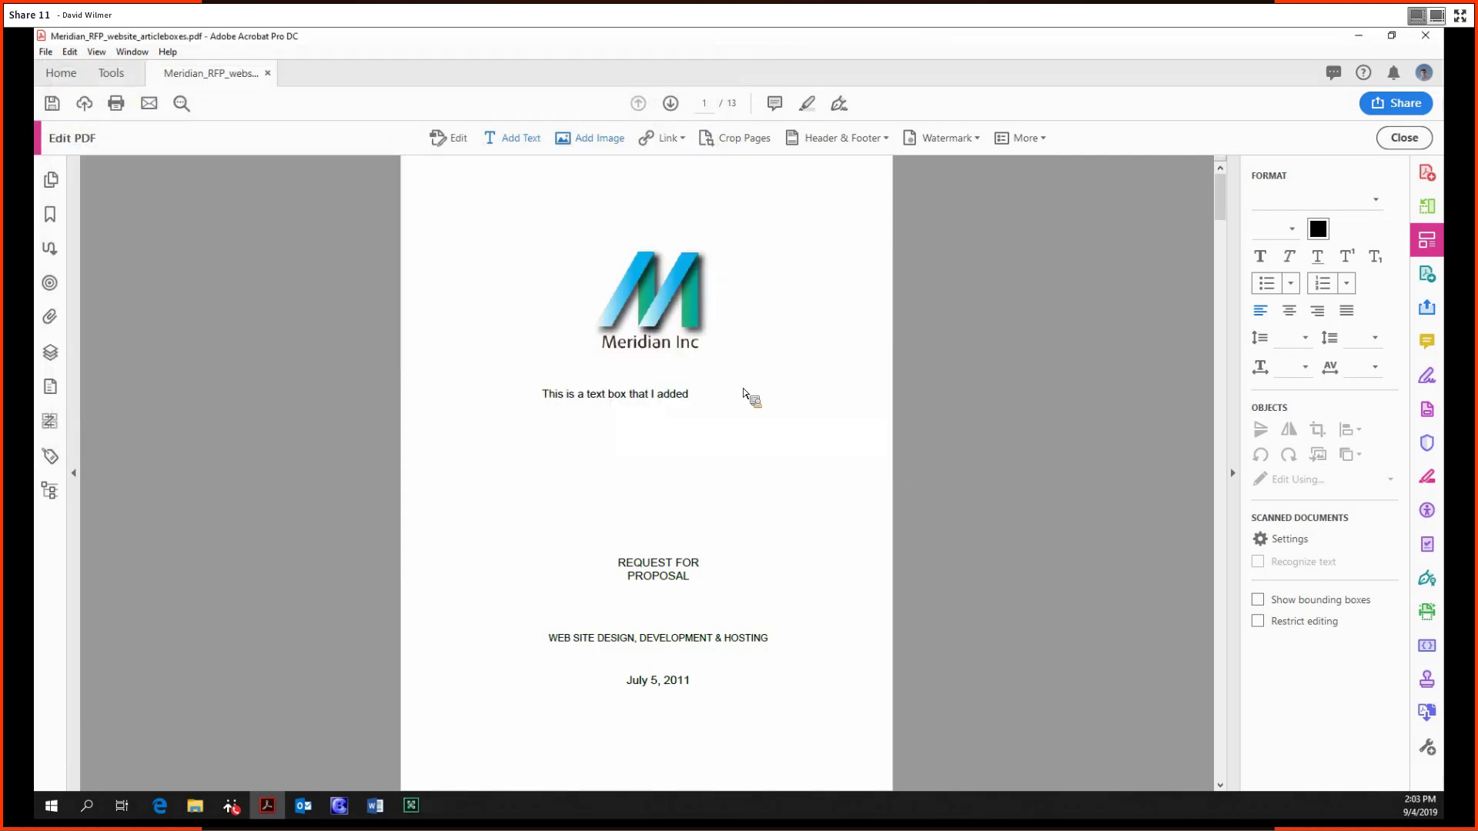
pyautogui.click(578, 436)
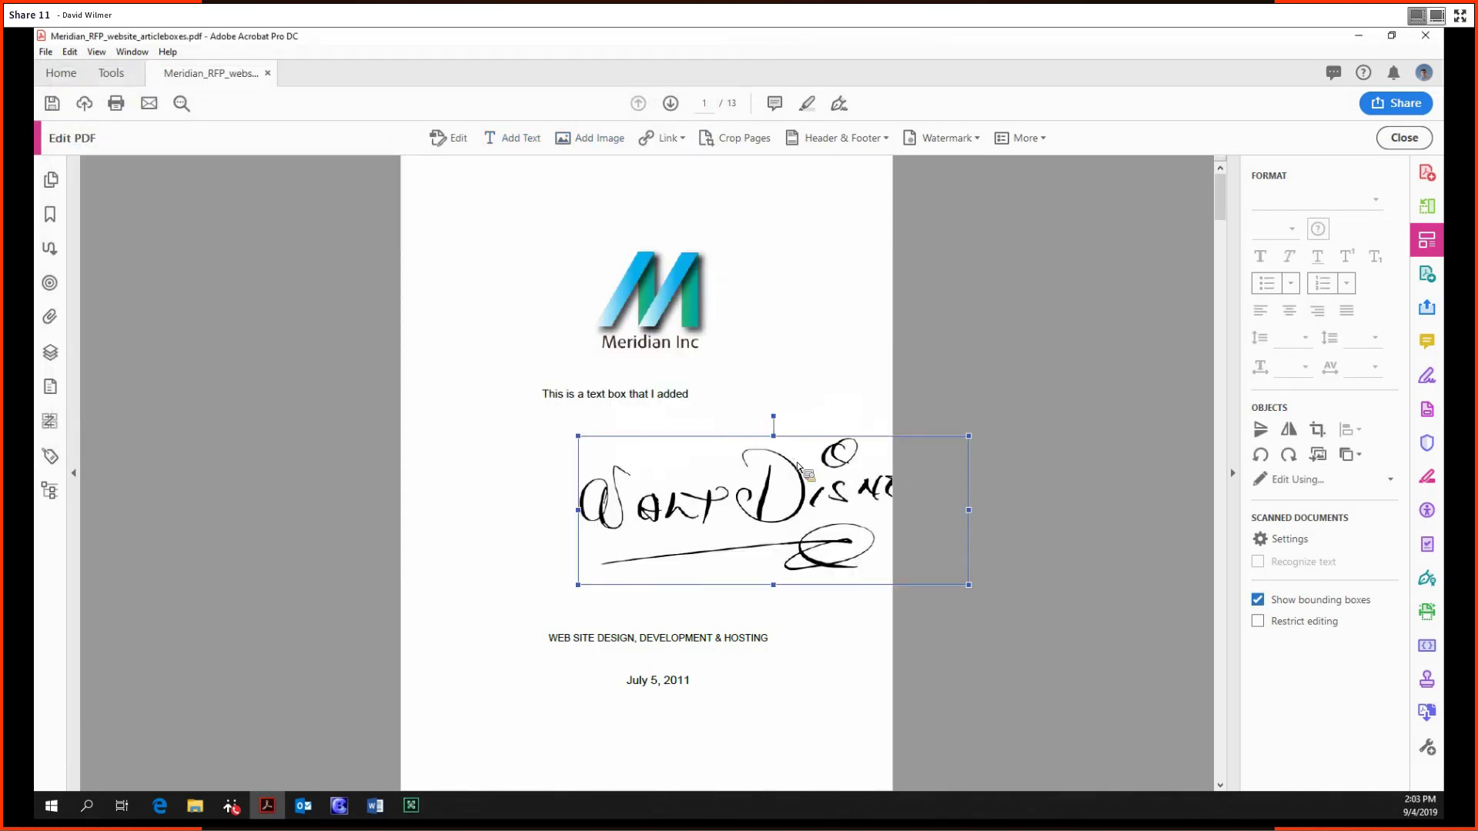
pyautogui.moveTo(797, 465); pyautogui.dragTo(690, 432)
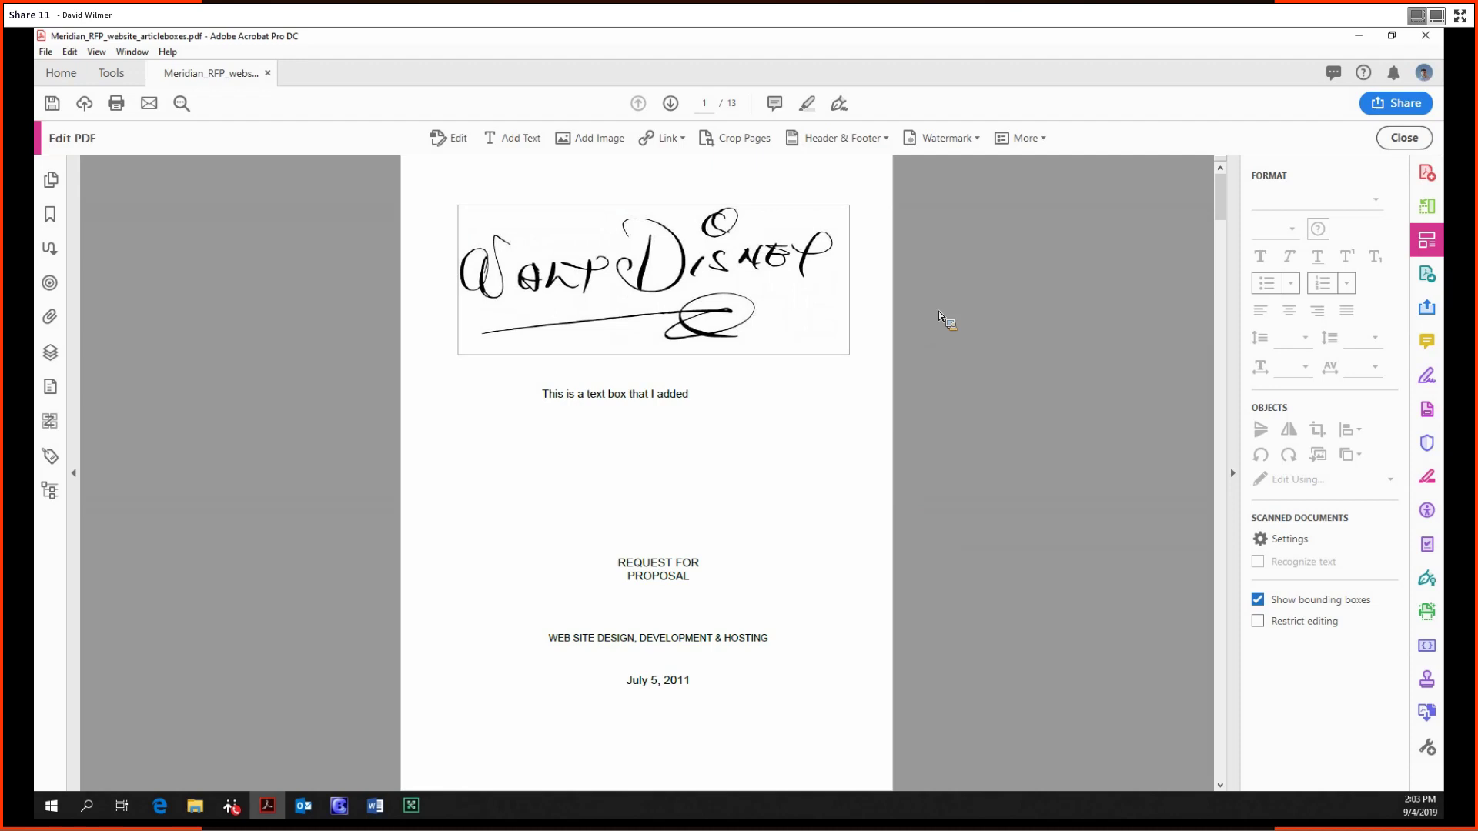
pyautogui.click(682, 142)
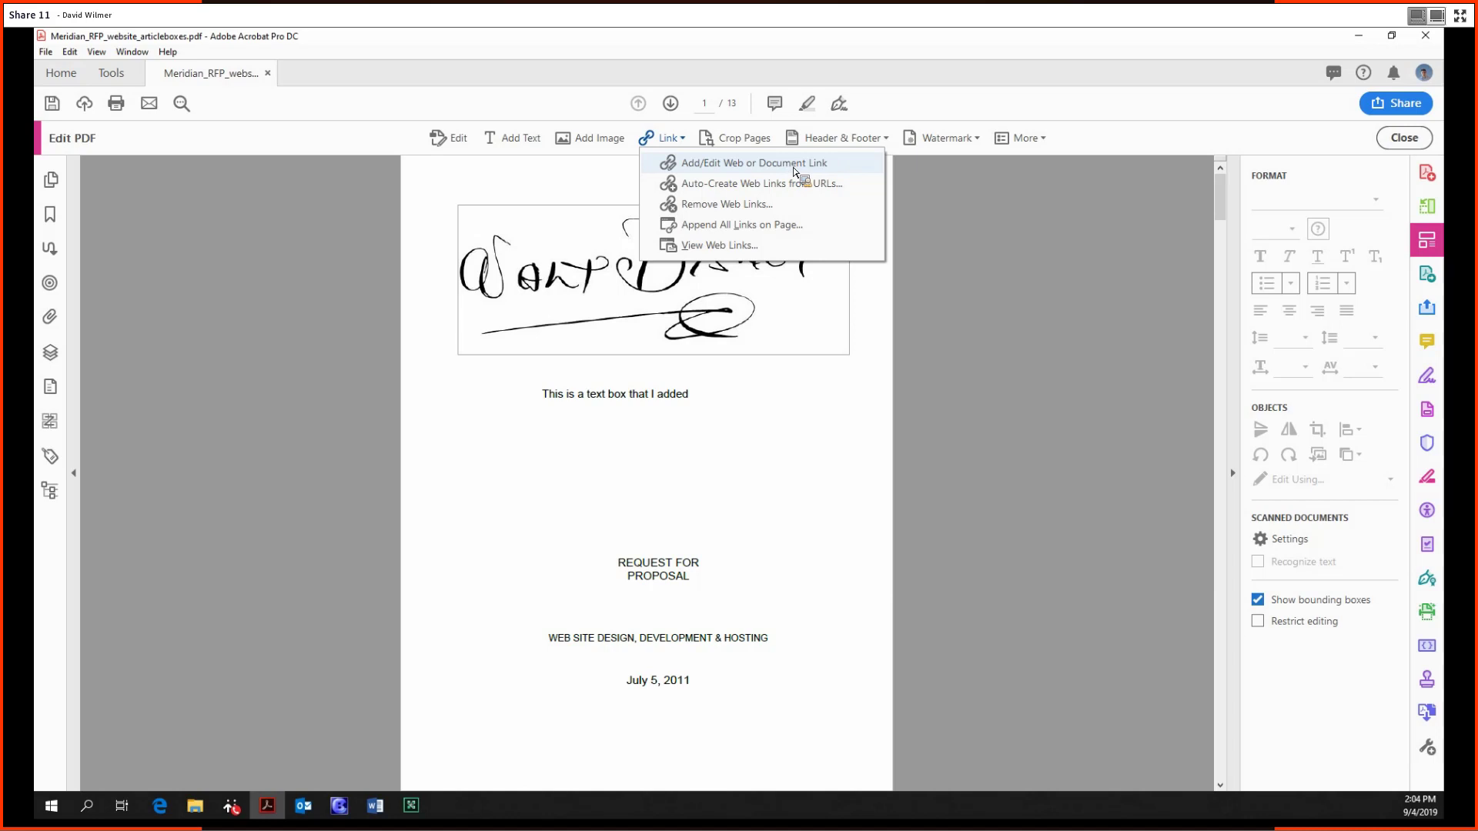
# Step: Draw a link rectangle below the added text line, keeping it an Invisible Rectangle
pyautogui.click(817, 167)
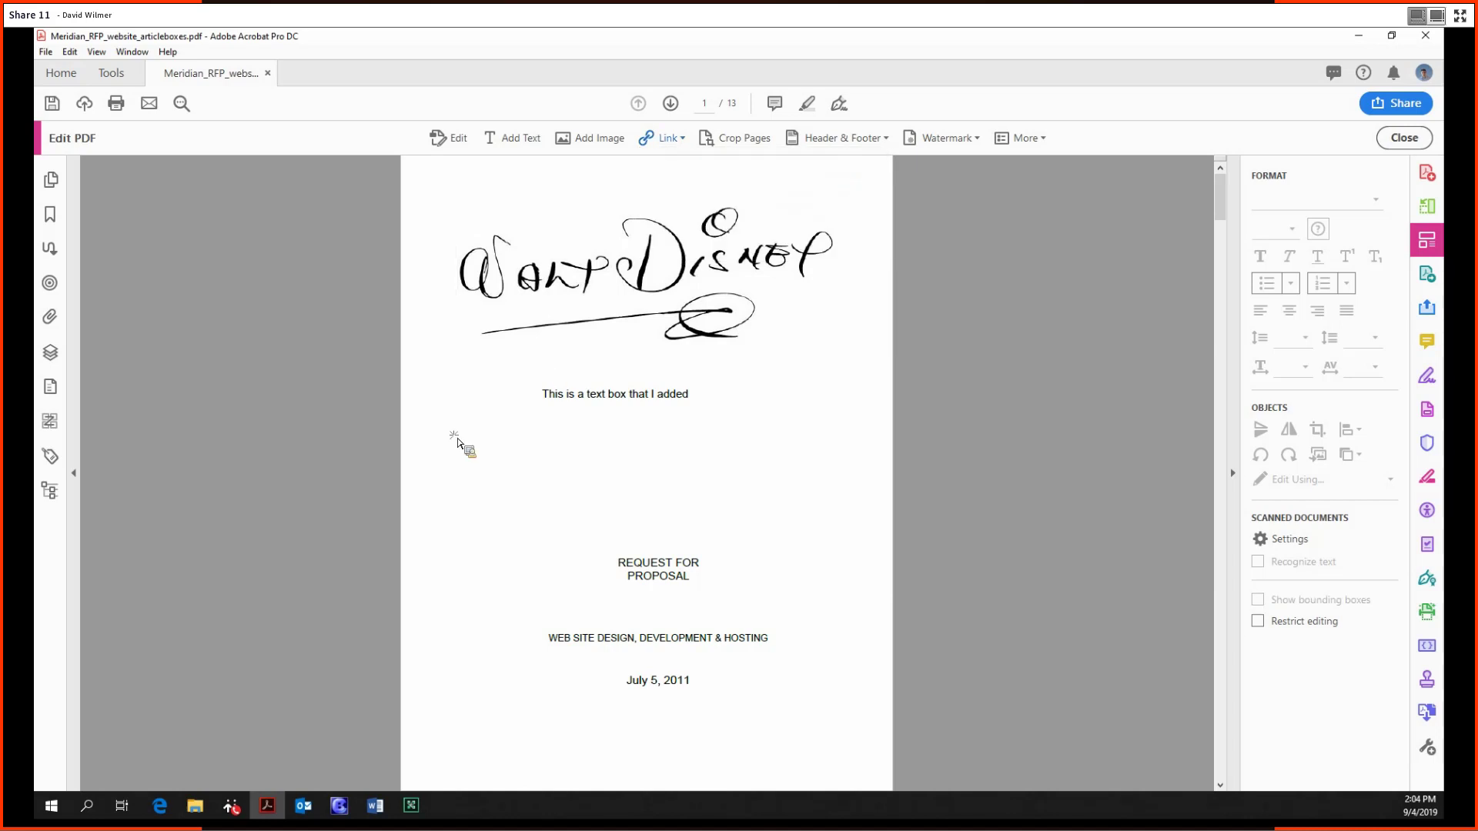
pyautogui.moveTo(465, 421); pyautogui.dragTo(851, 525)
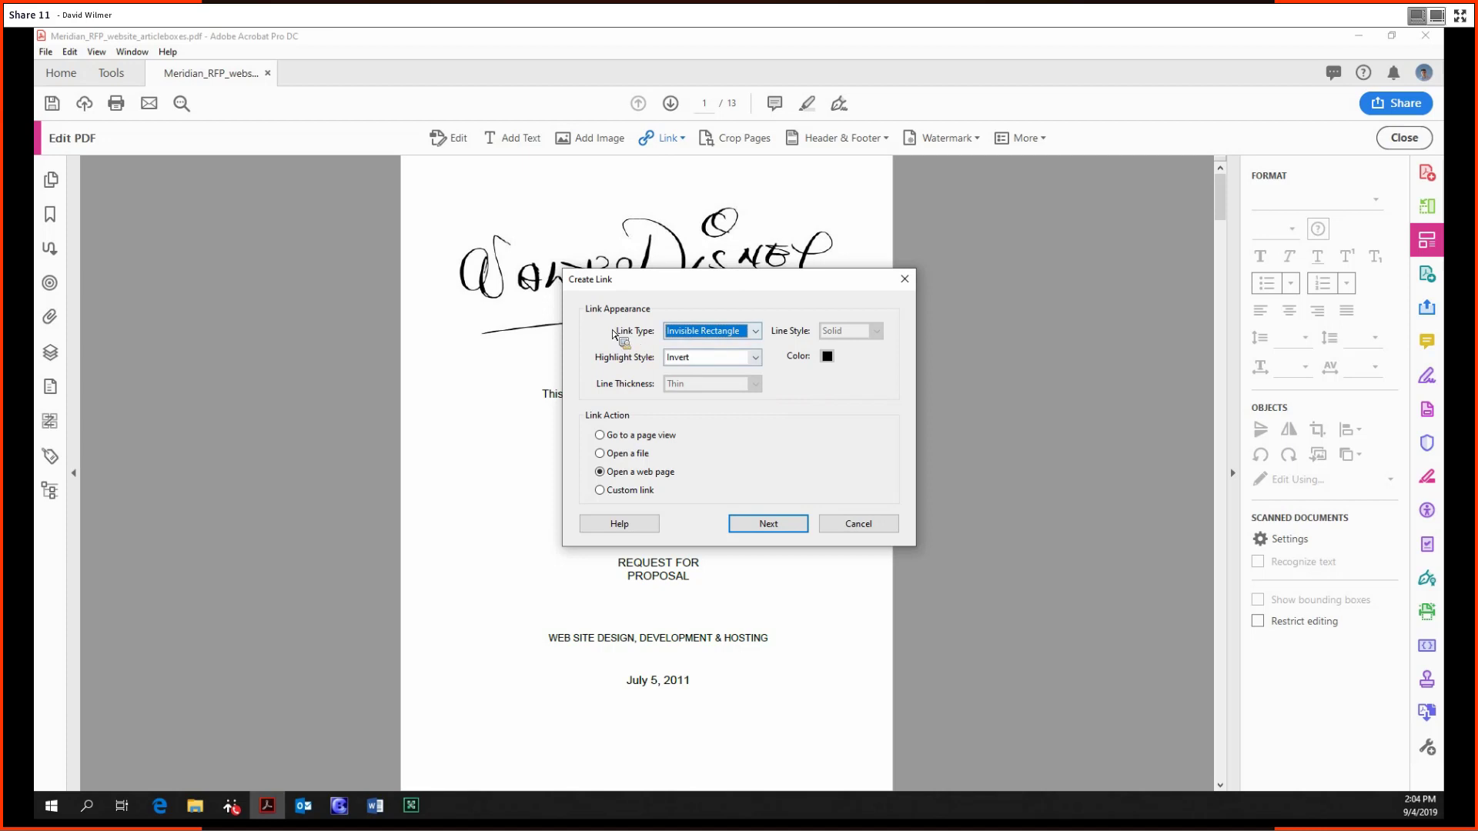
pyautogui.click(754, 331)
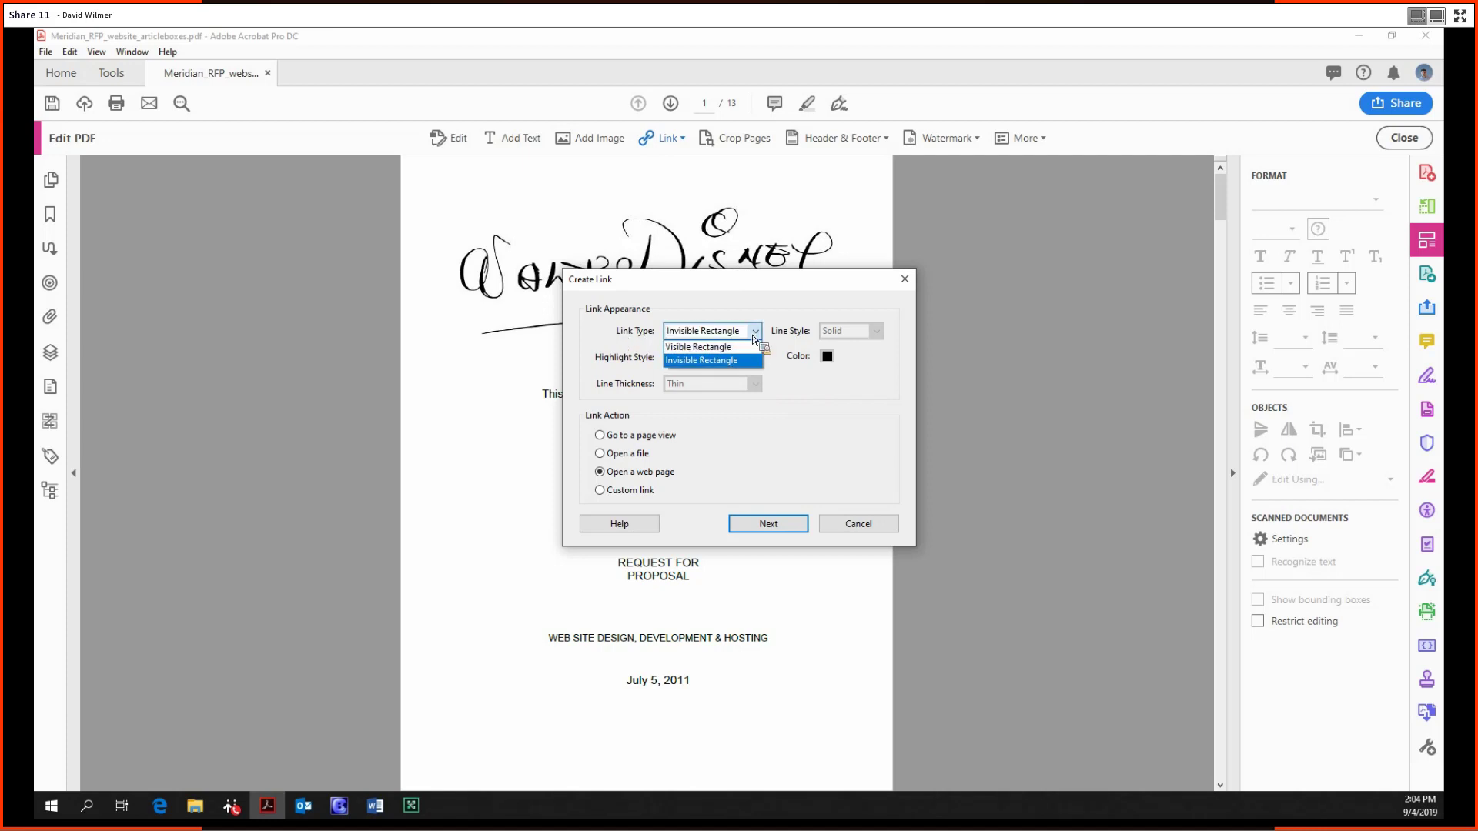
pyautogui.click(752, 352)
pyautogui.click(755, 331)
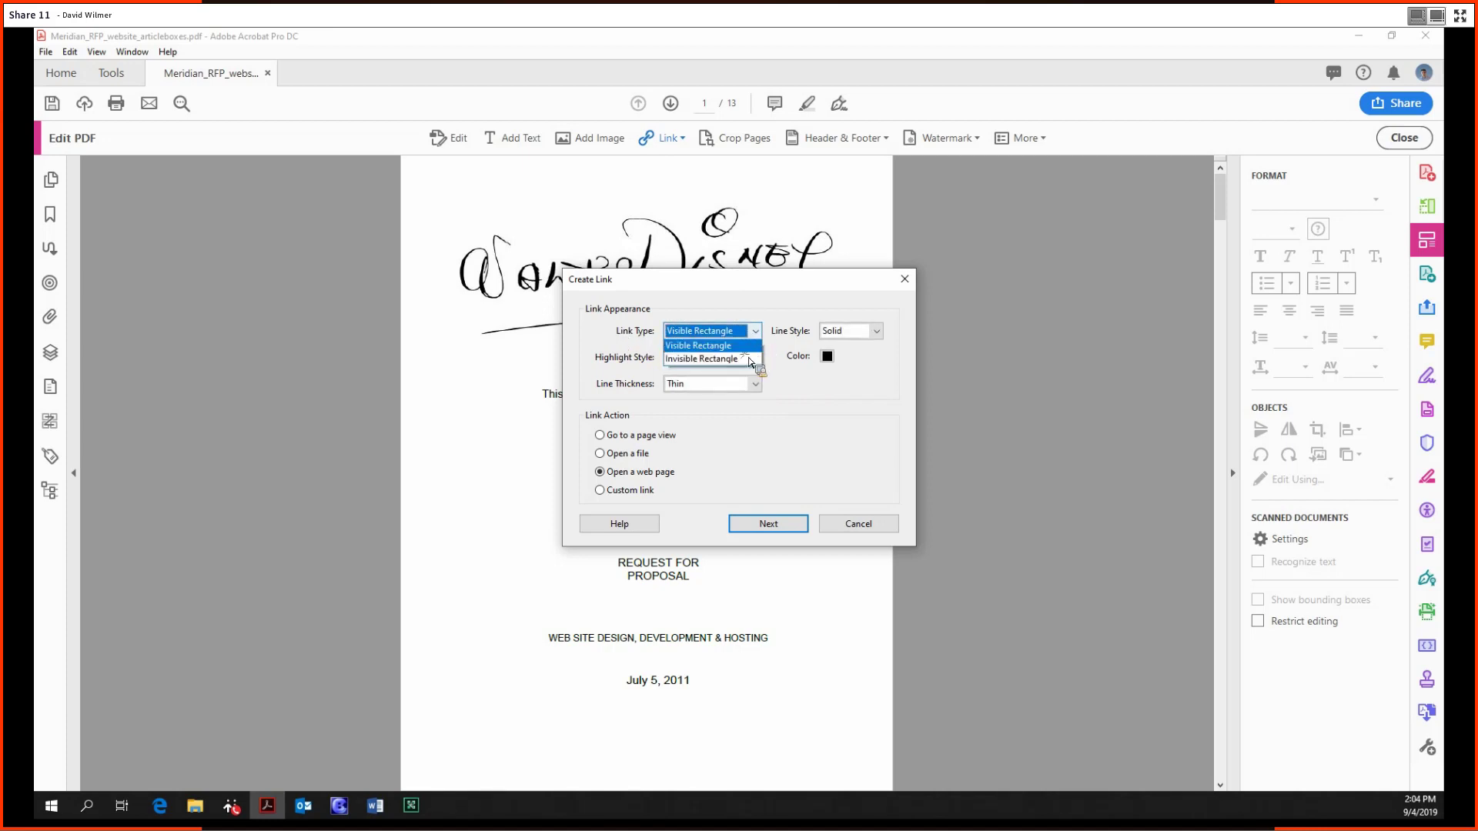
pyautogui.click(716, 342)
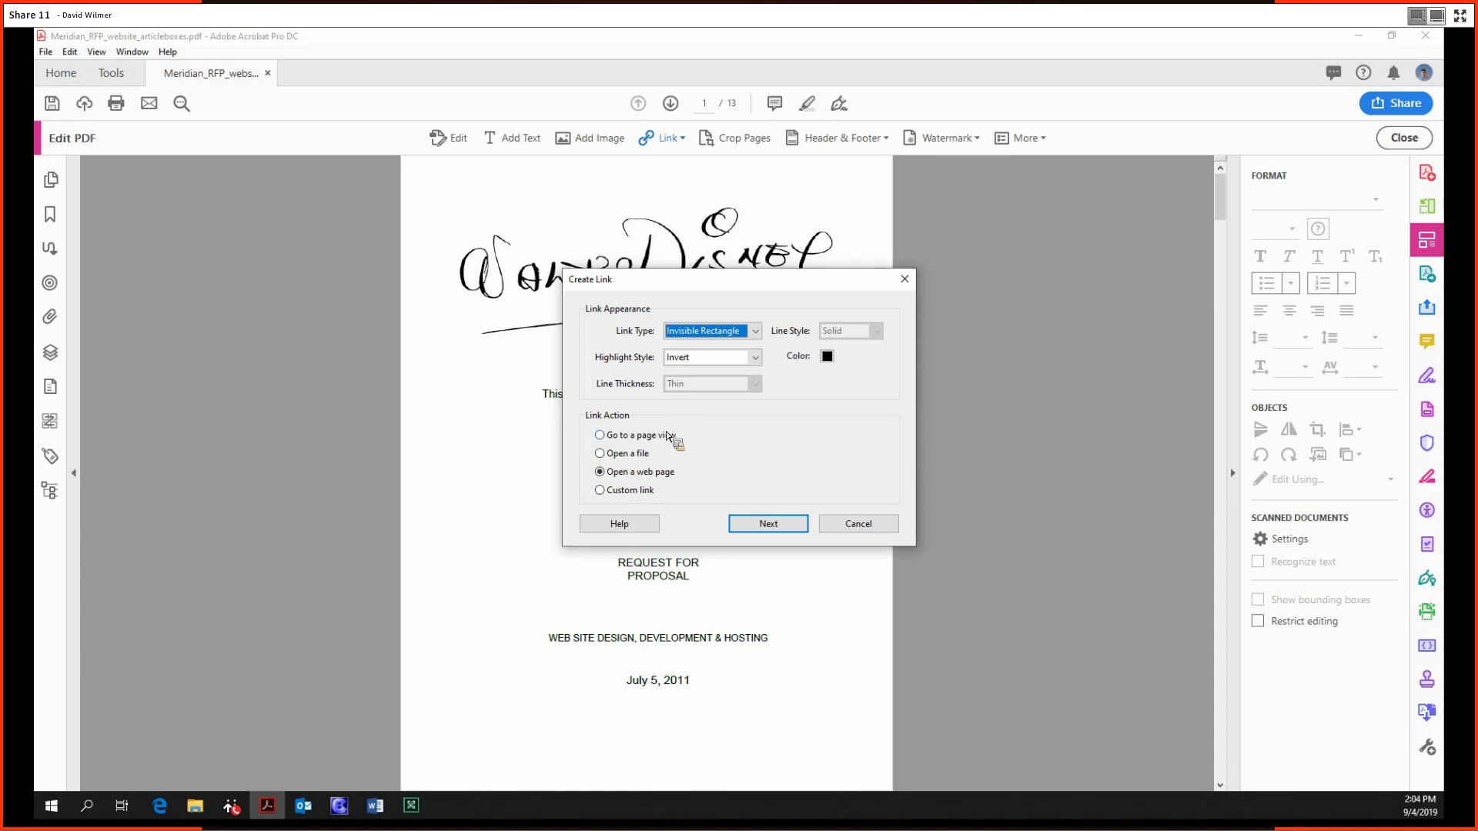
pyautogui.click(655, 474)
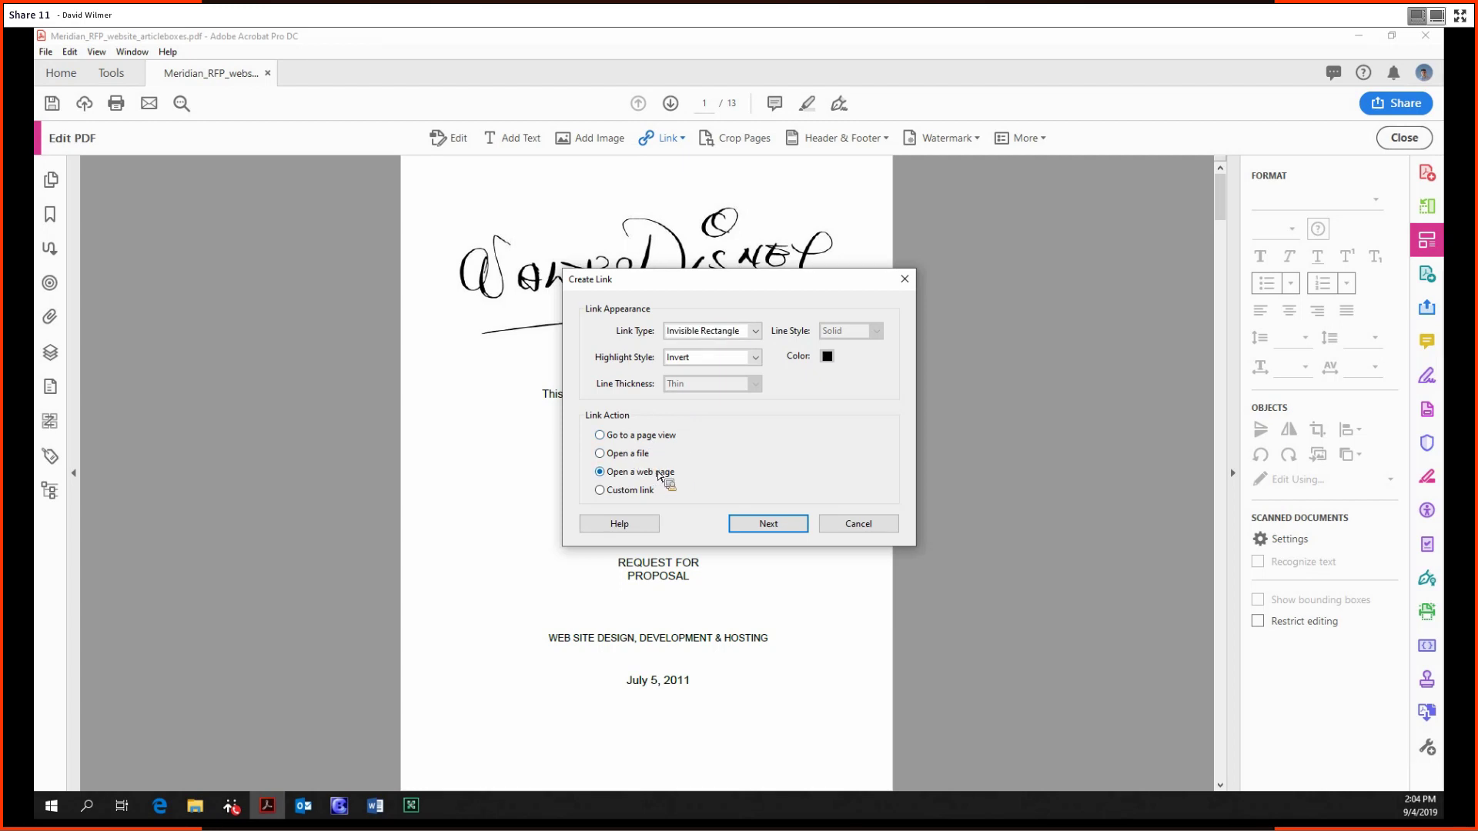
pyautogui.click(768, 525)
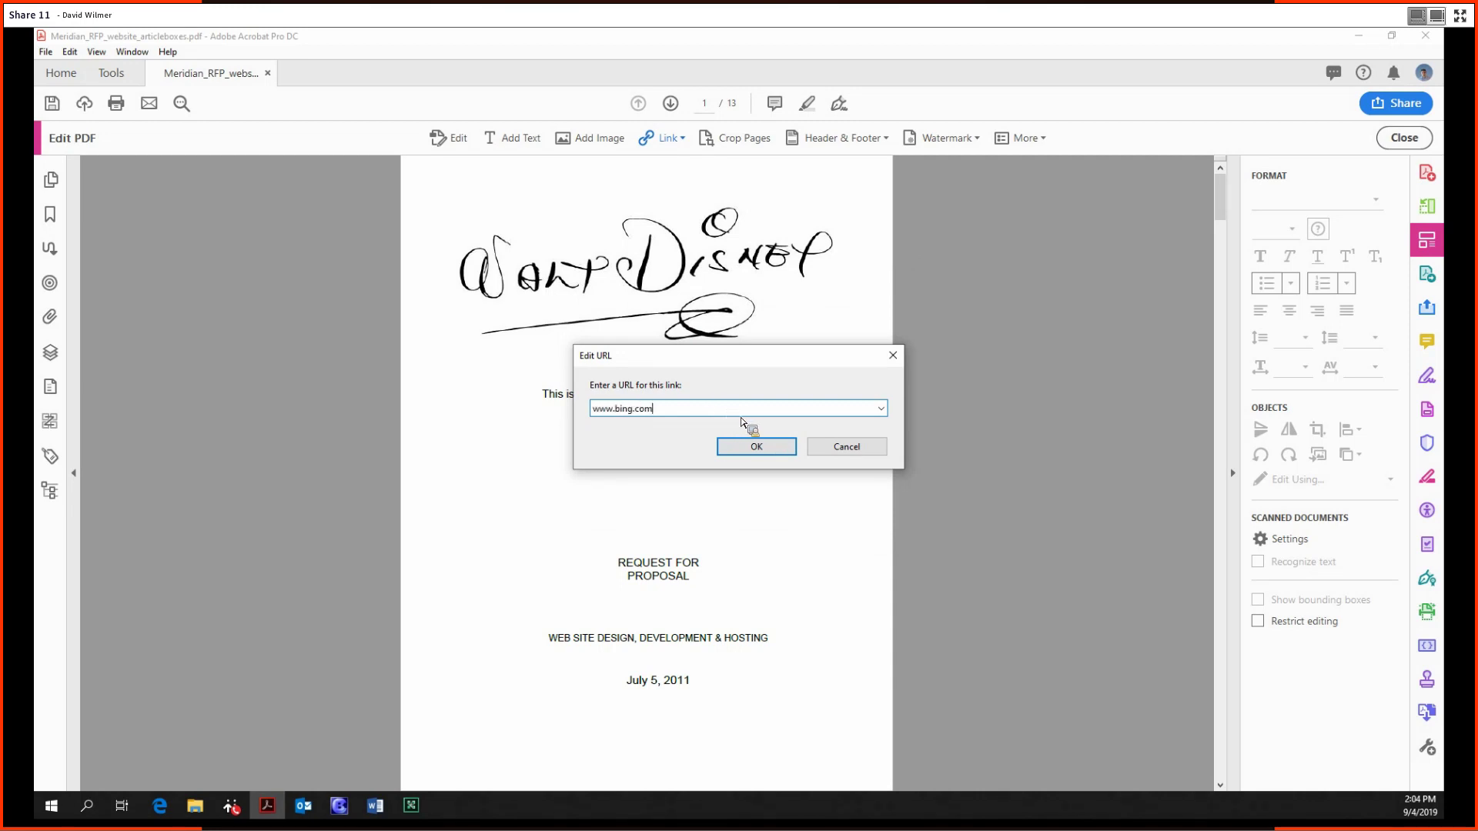
pyautogui.click(753, 448)
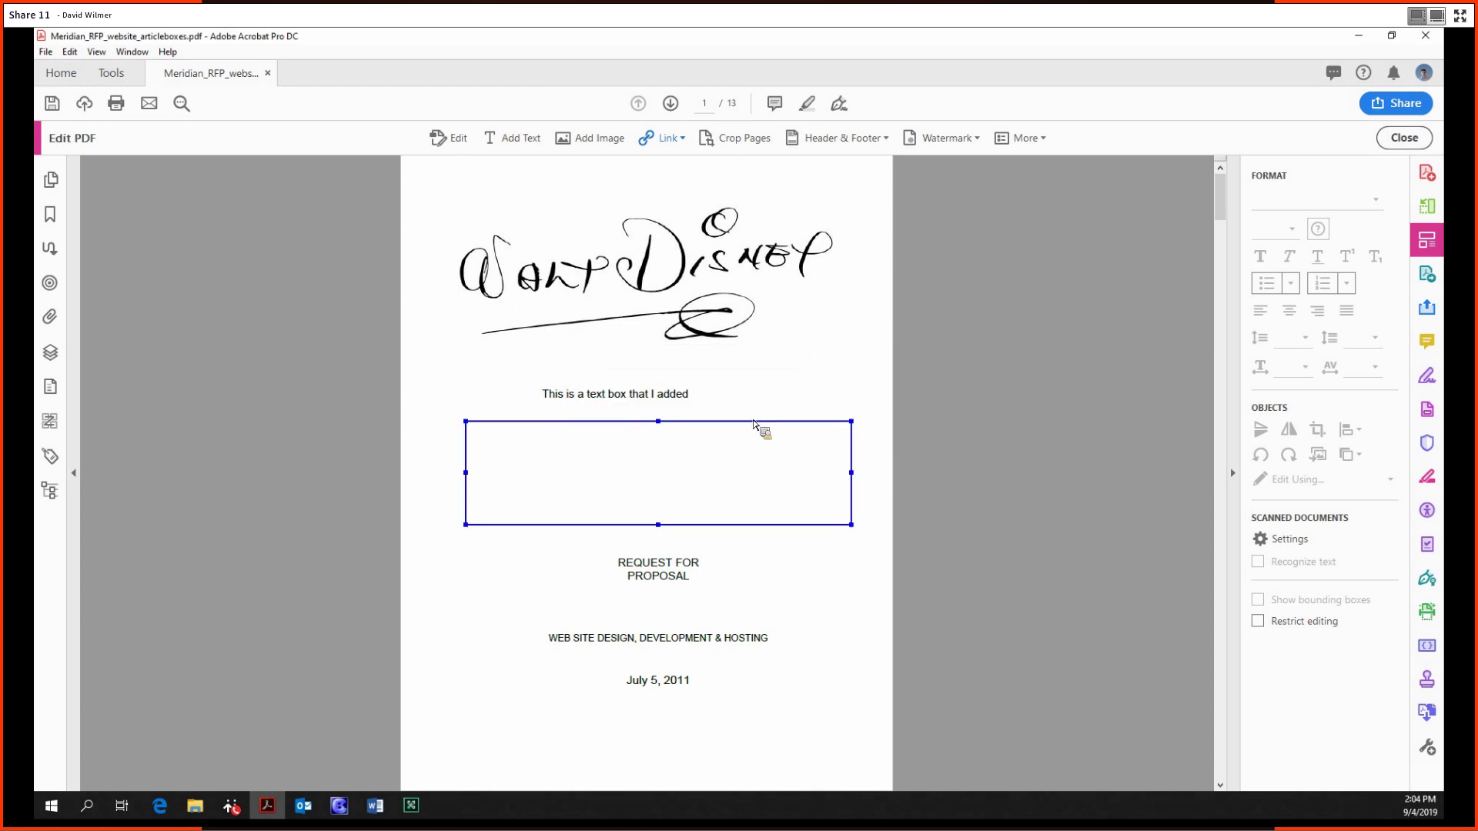
pyautogui.click(852, 346)
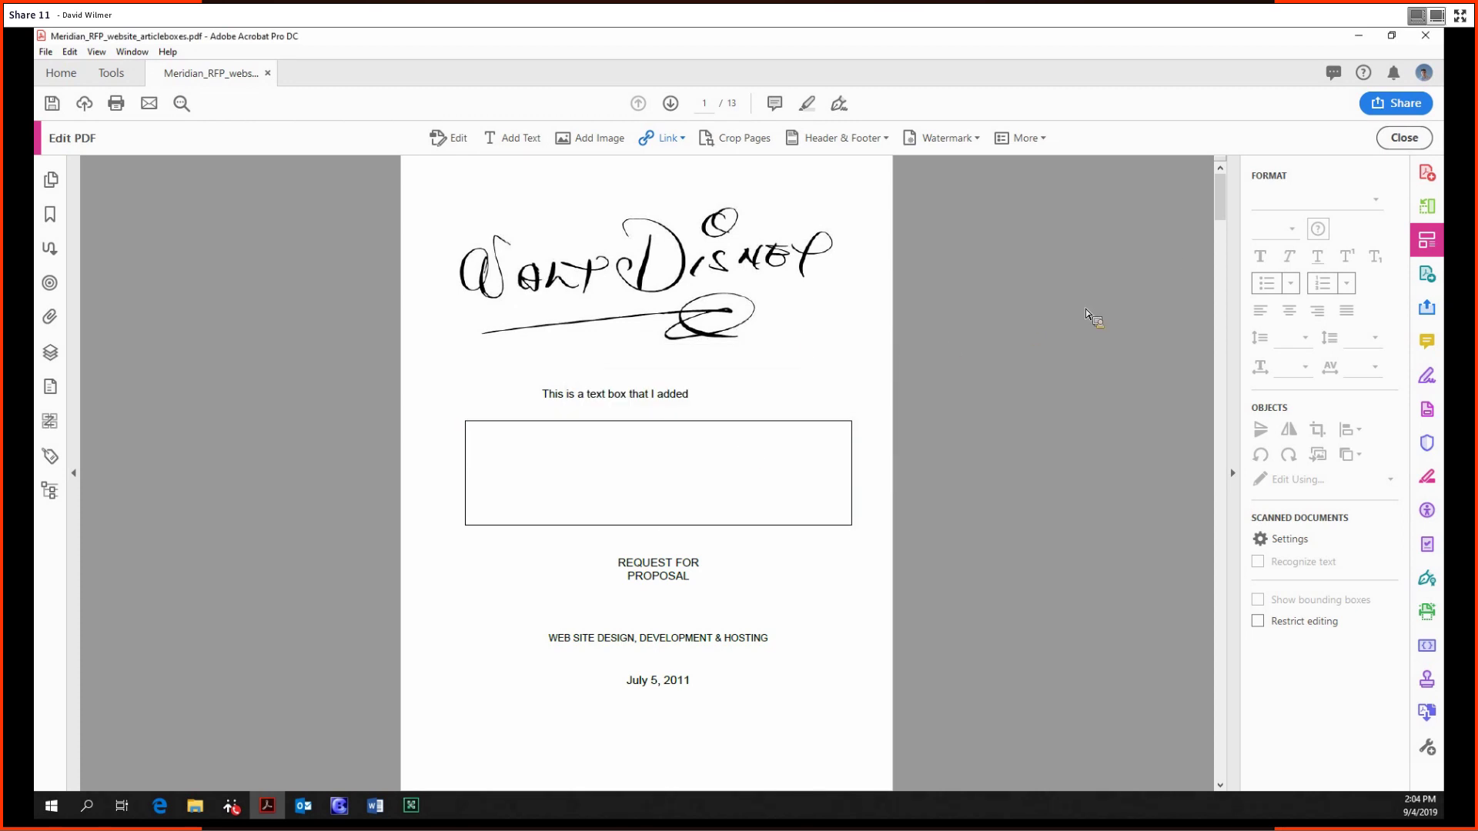
pyautogui.click(1404, 137)
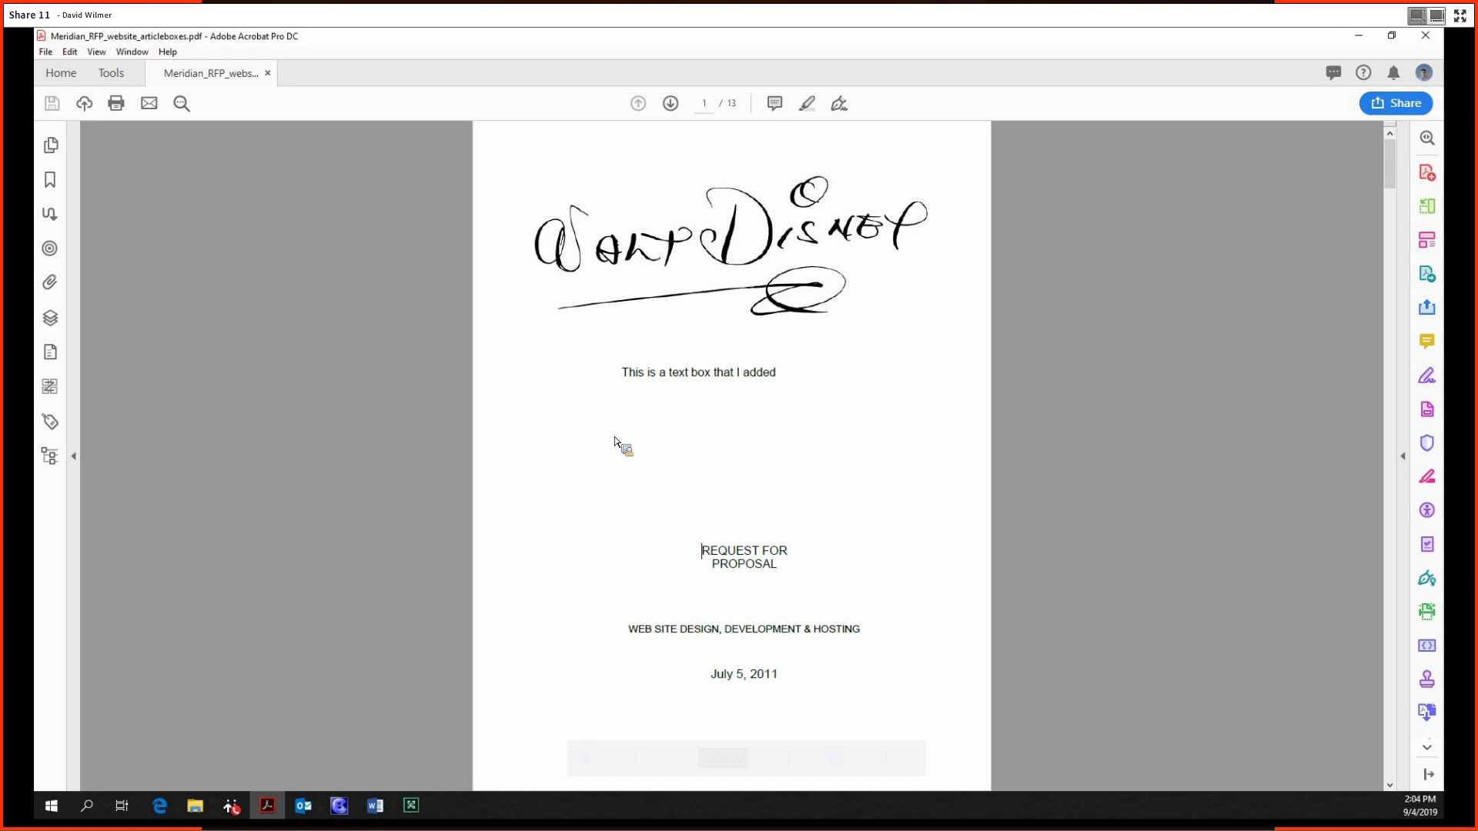
# Step: Check that the link opens Bing in the browser, then minimize the browser
pyautogui.hotkey('alt', 'Tab')
pyautogui.hotkey('ctrl', 't')
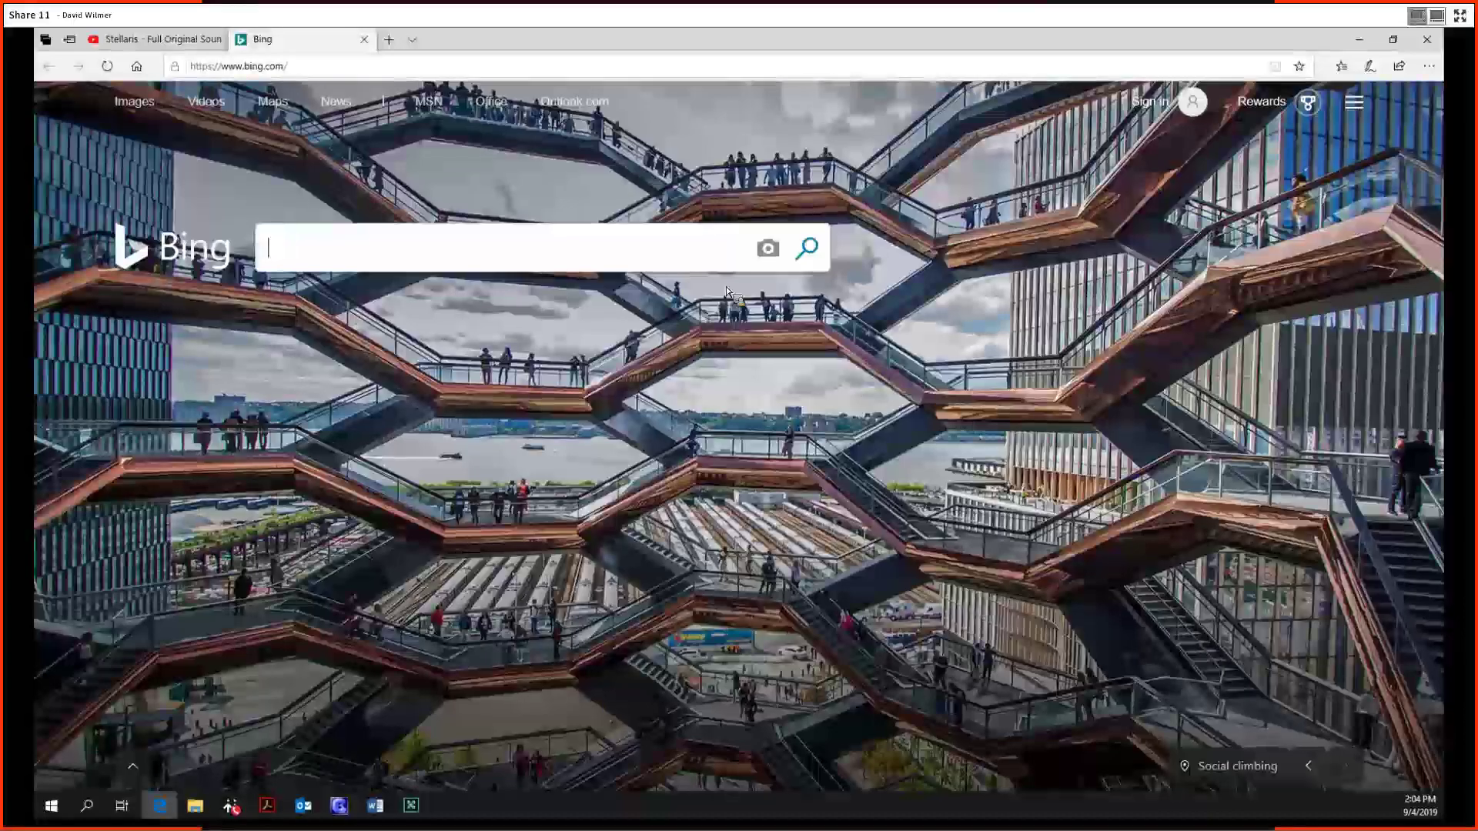
pyautogui.click(1358, 40)
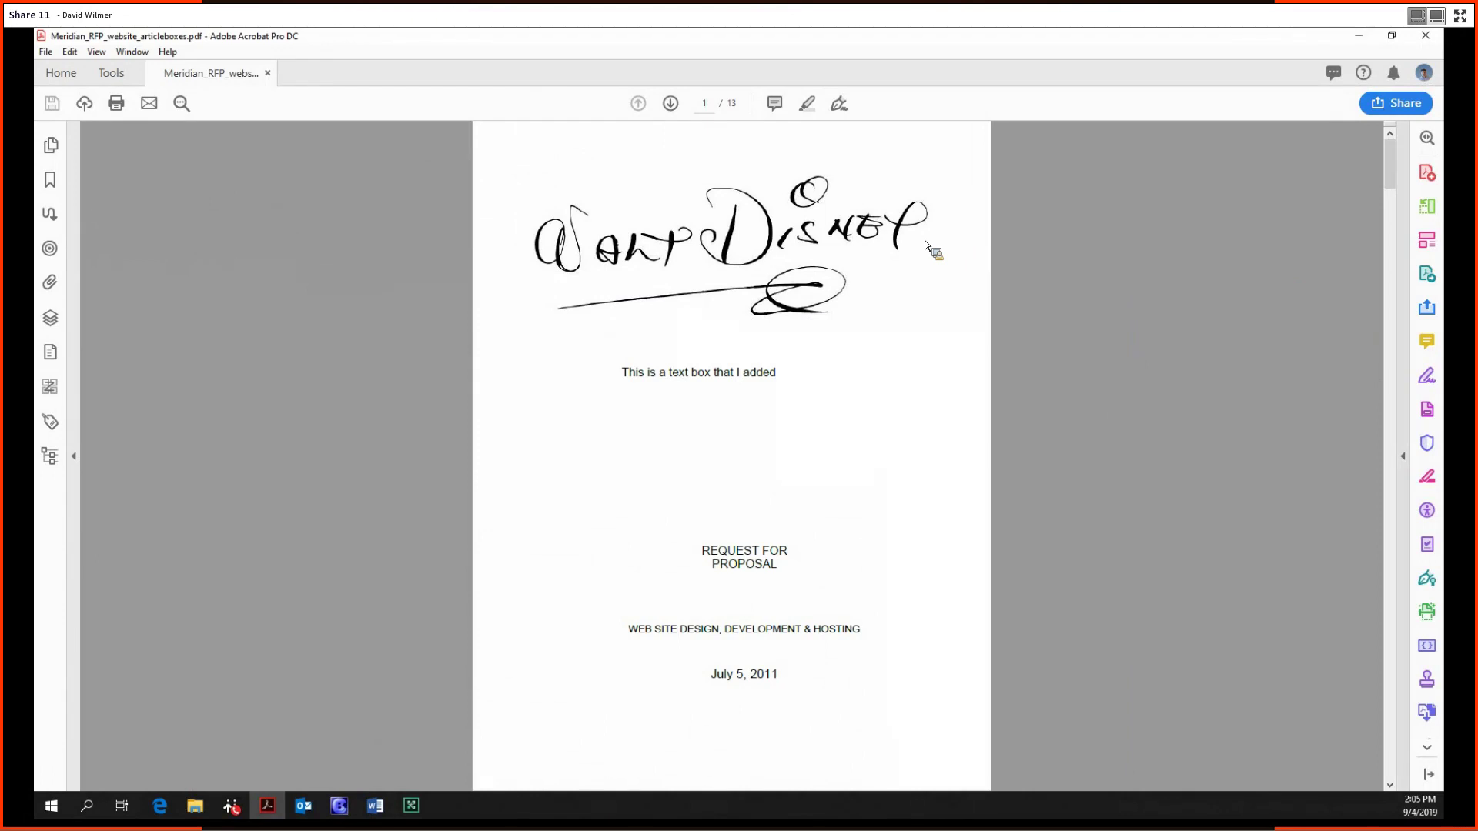
# Step: Switch back to Acrobat and reopen Edit PDF with bounding boxes shown
pyautogui.hotkey('alt', 'Tab')
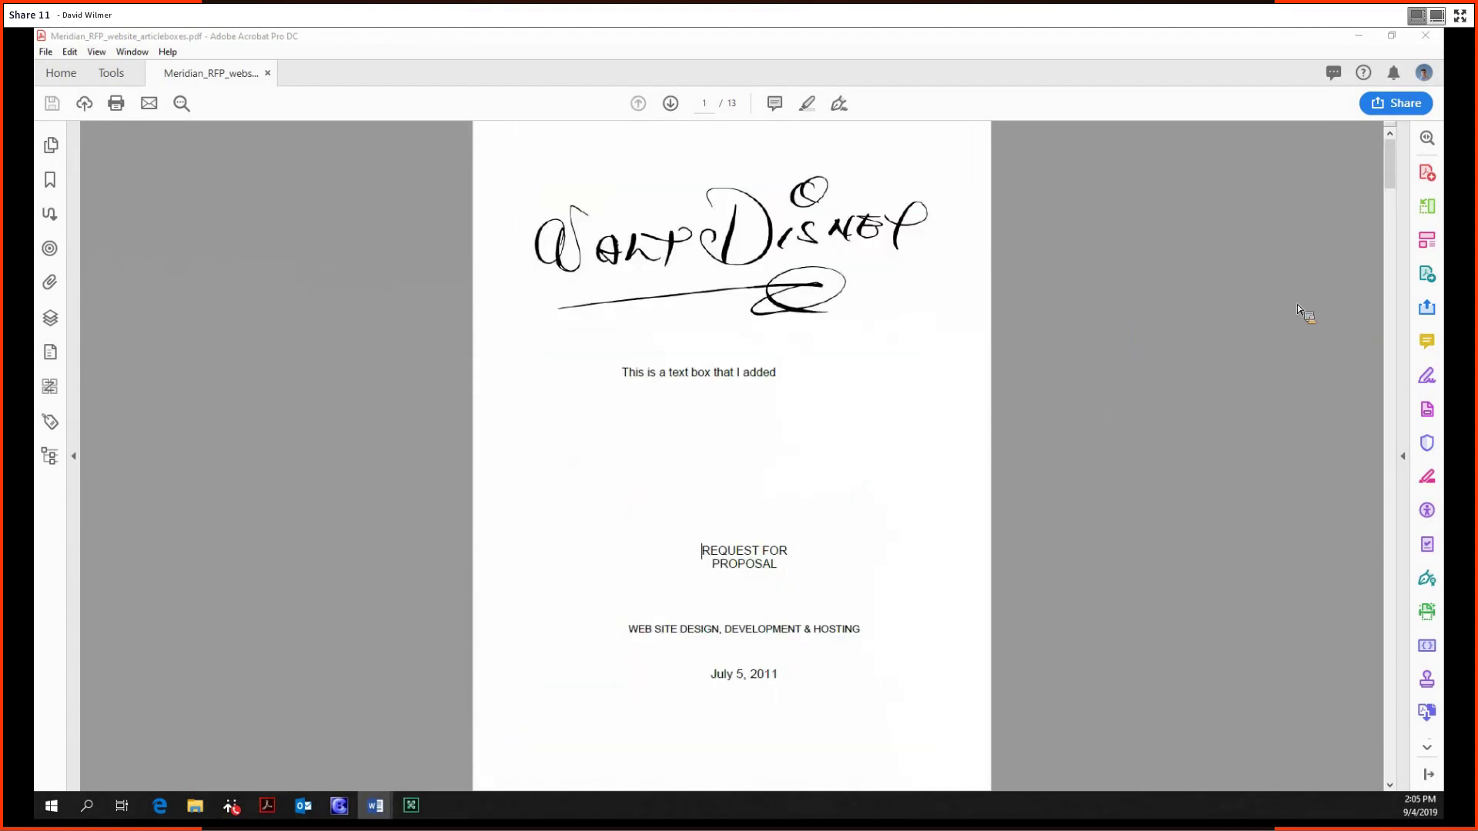
pyautogui.click(1426, 242)
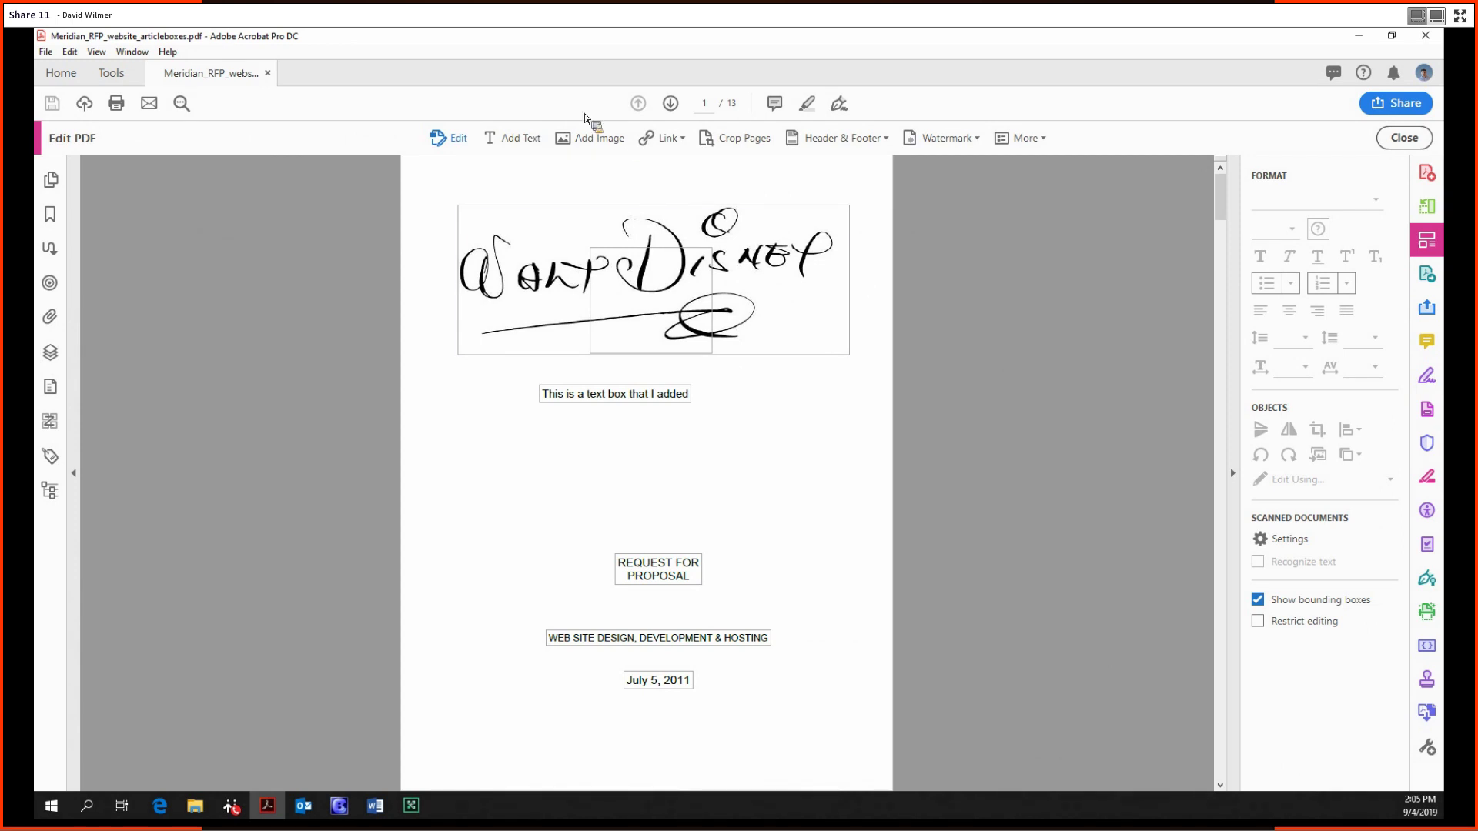
pyautogui.click(514, 139)
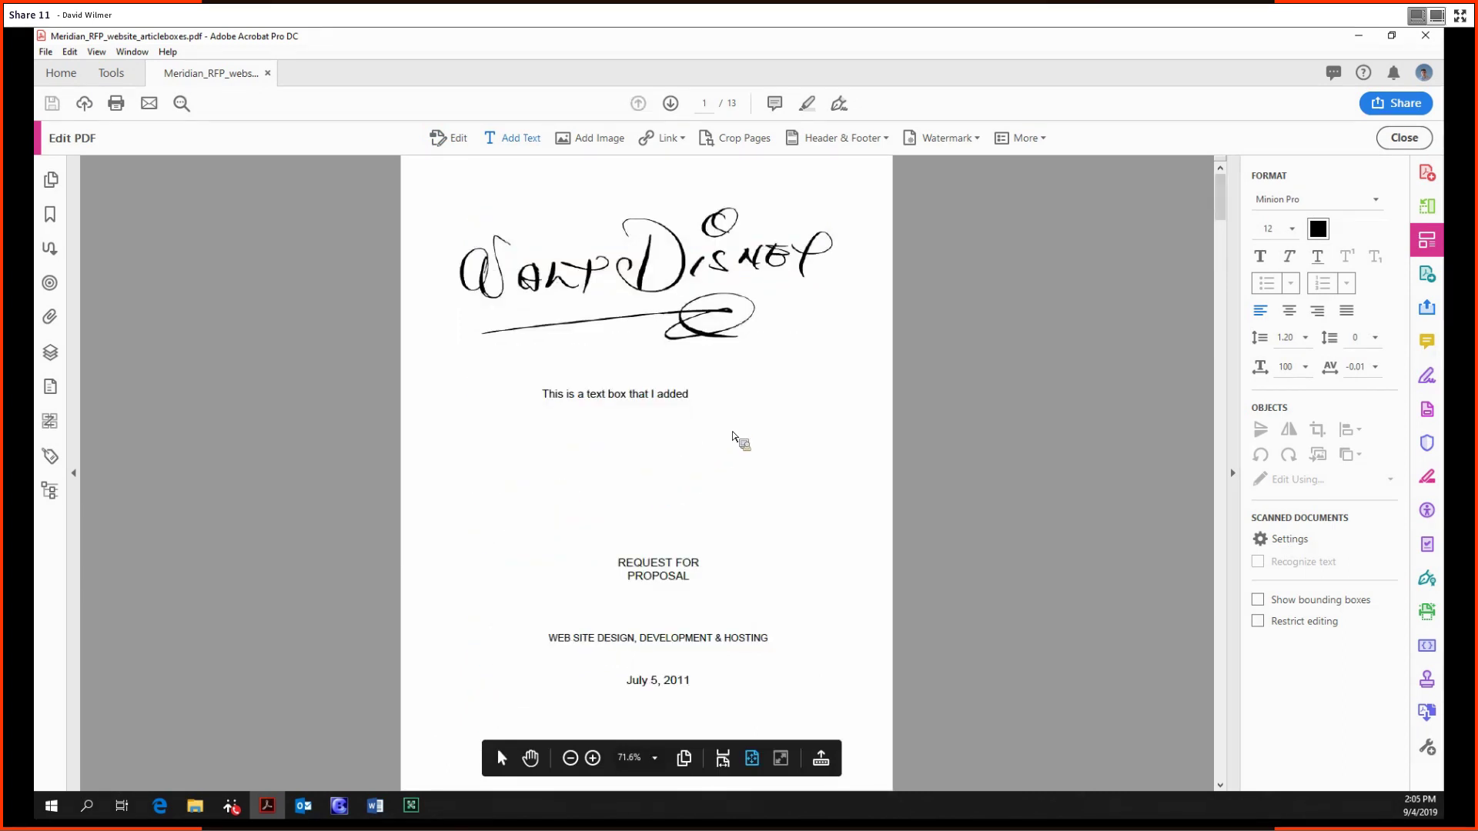
pyautogui.scroll(-3, 732, 416)
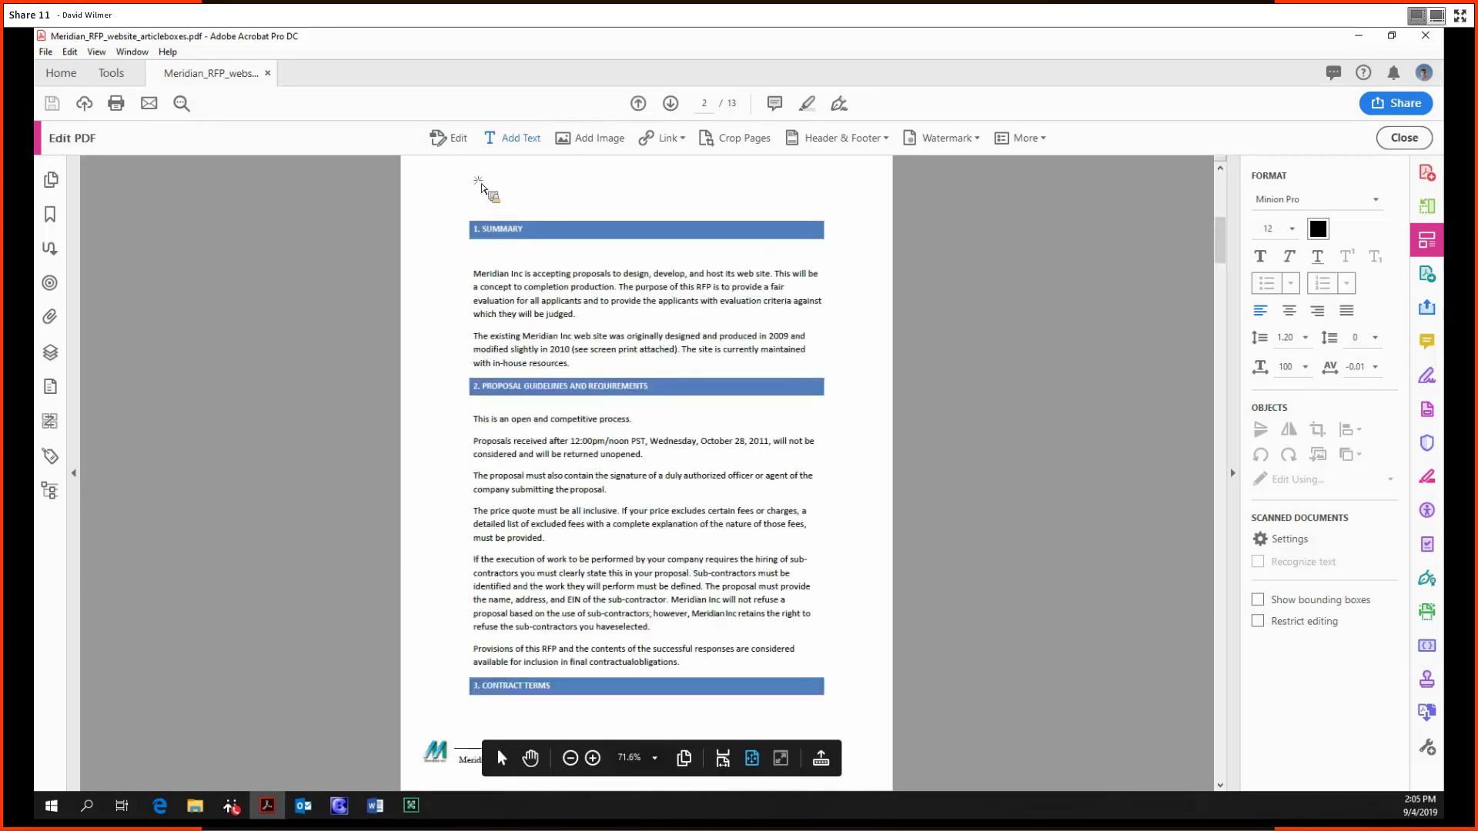
pyautogui.moveTo(478, 180); pyautogui.dragTo(689, 224)
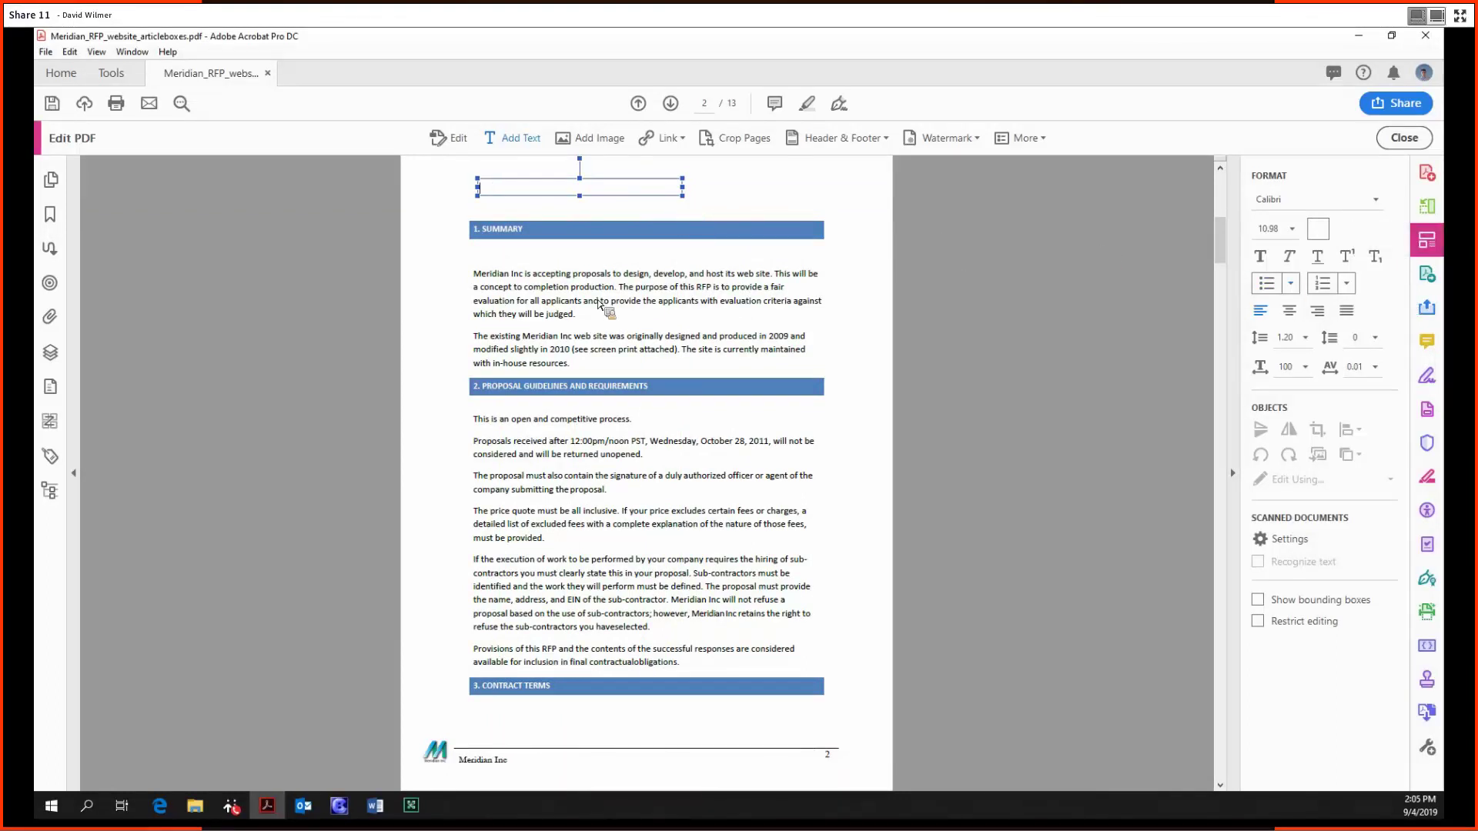
pyautogui.moveTo(550, 240); pyautogui.dragTo(685, 259)
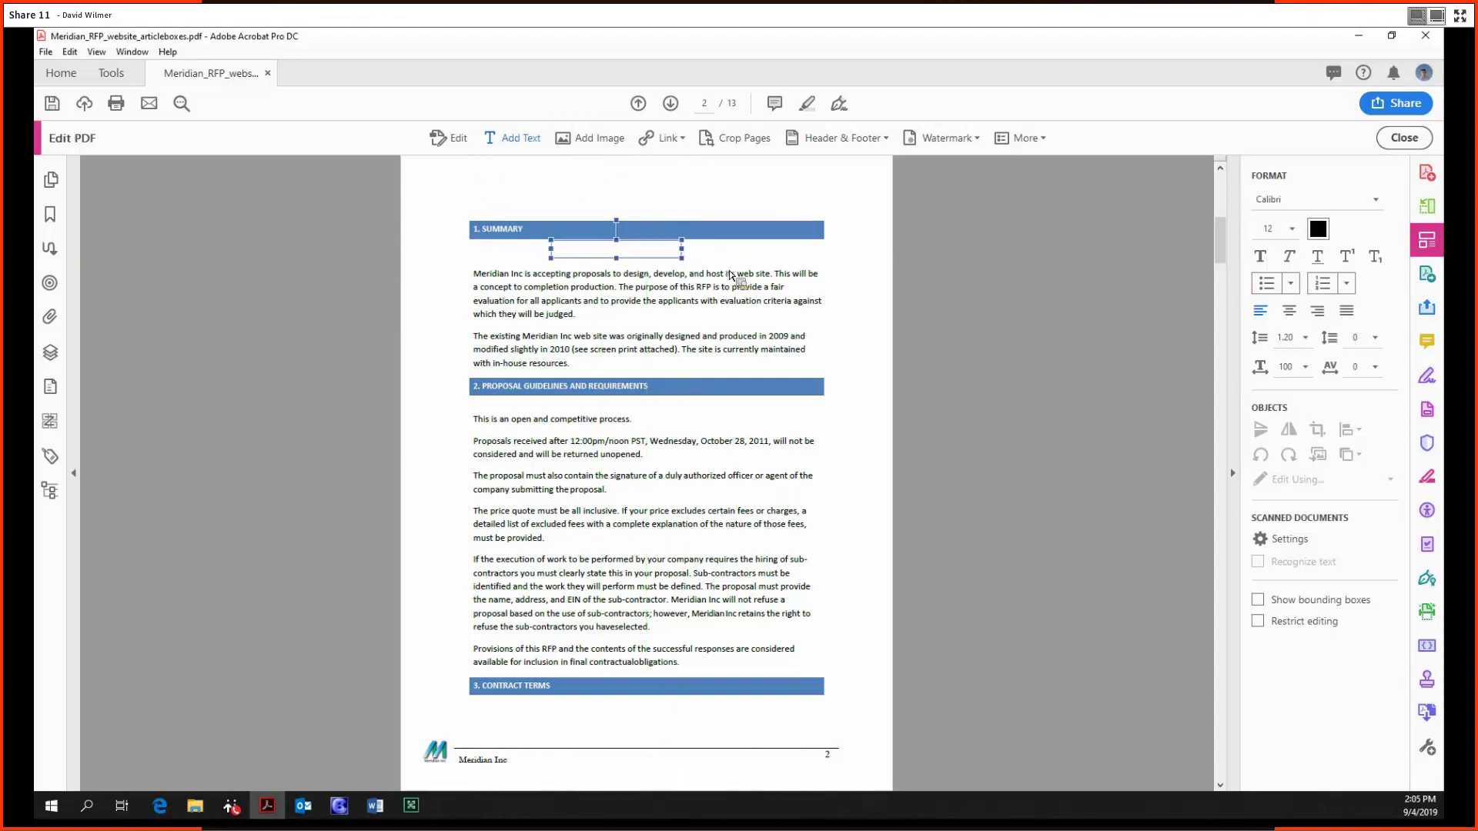
pyautogui.write('www.bin')
pyautogui.write('g.com')
pyautogui.moveTo(641, 247); pyautogui.dragTo(648, 250)
pyautogui.click(752, 257)
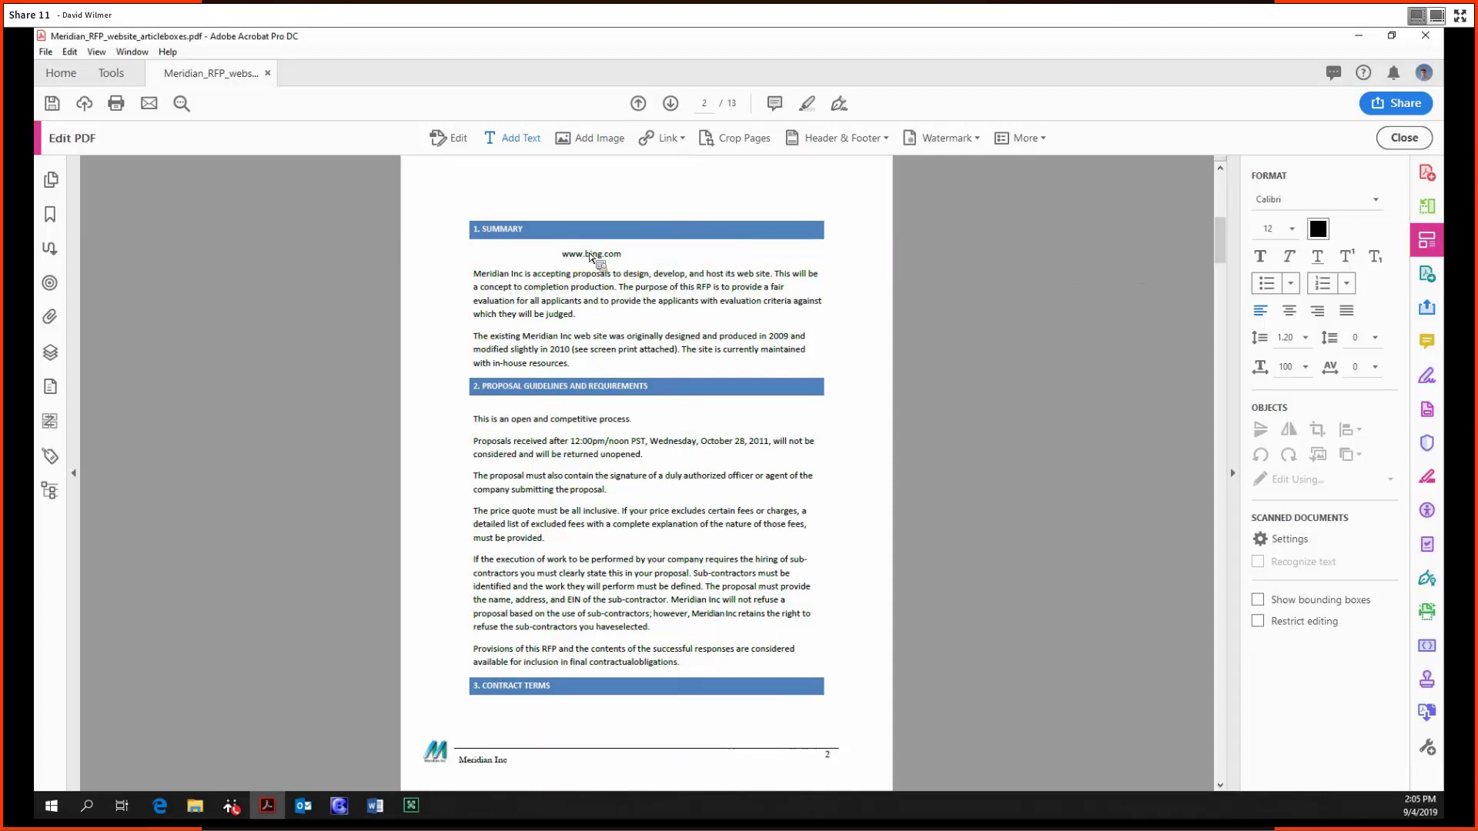
# Step: Auto-create web links from URLs on all pages and dismiss the confirmation
pyautogui.click(686, 138)
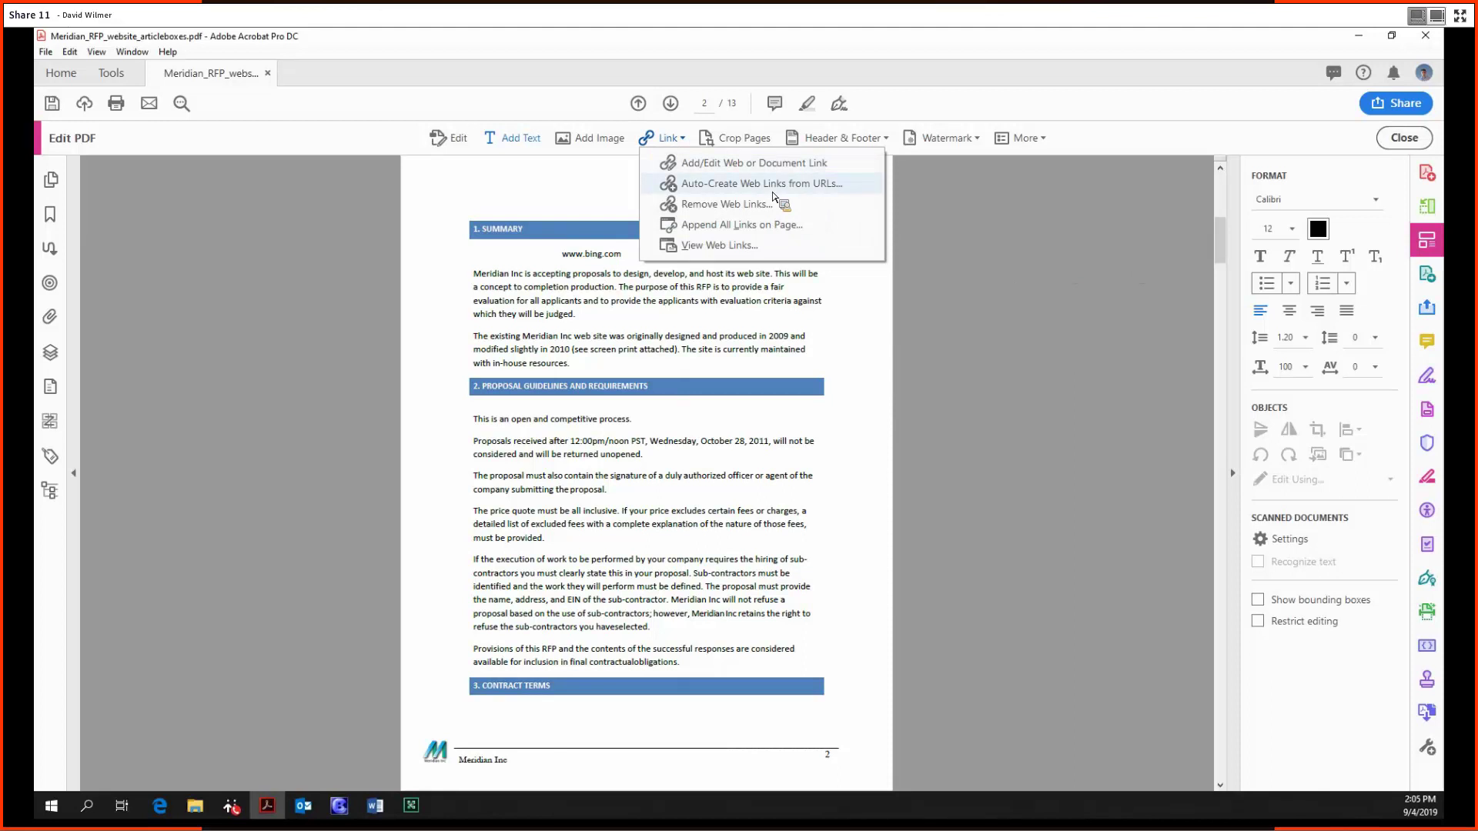
pyautogui.click(773, 192)
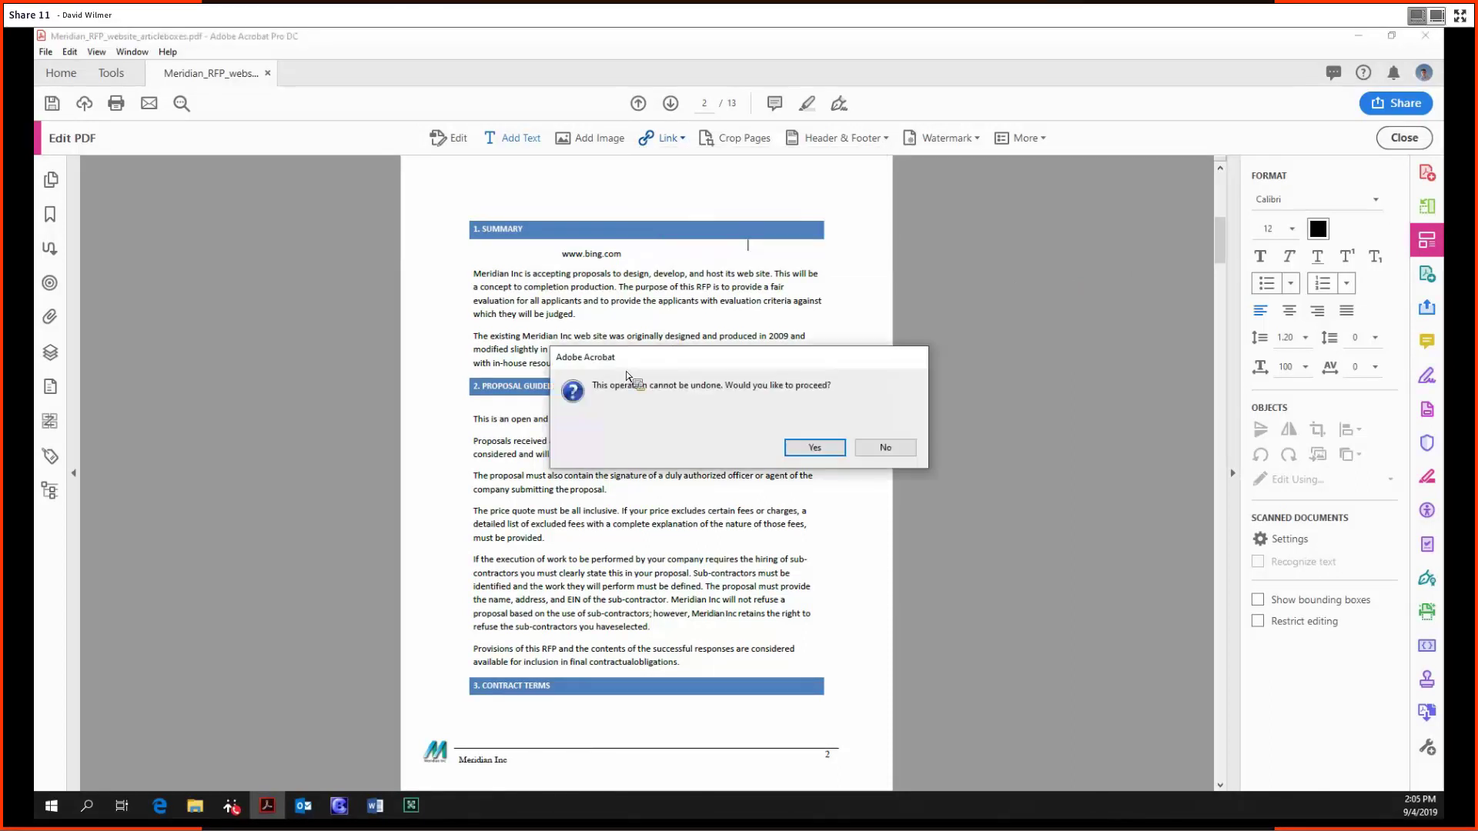
pyautogui.click(816, 451)
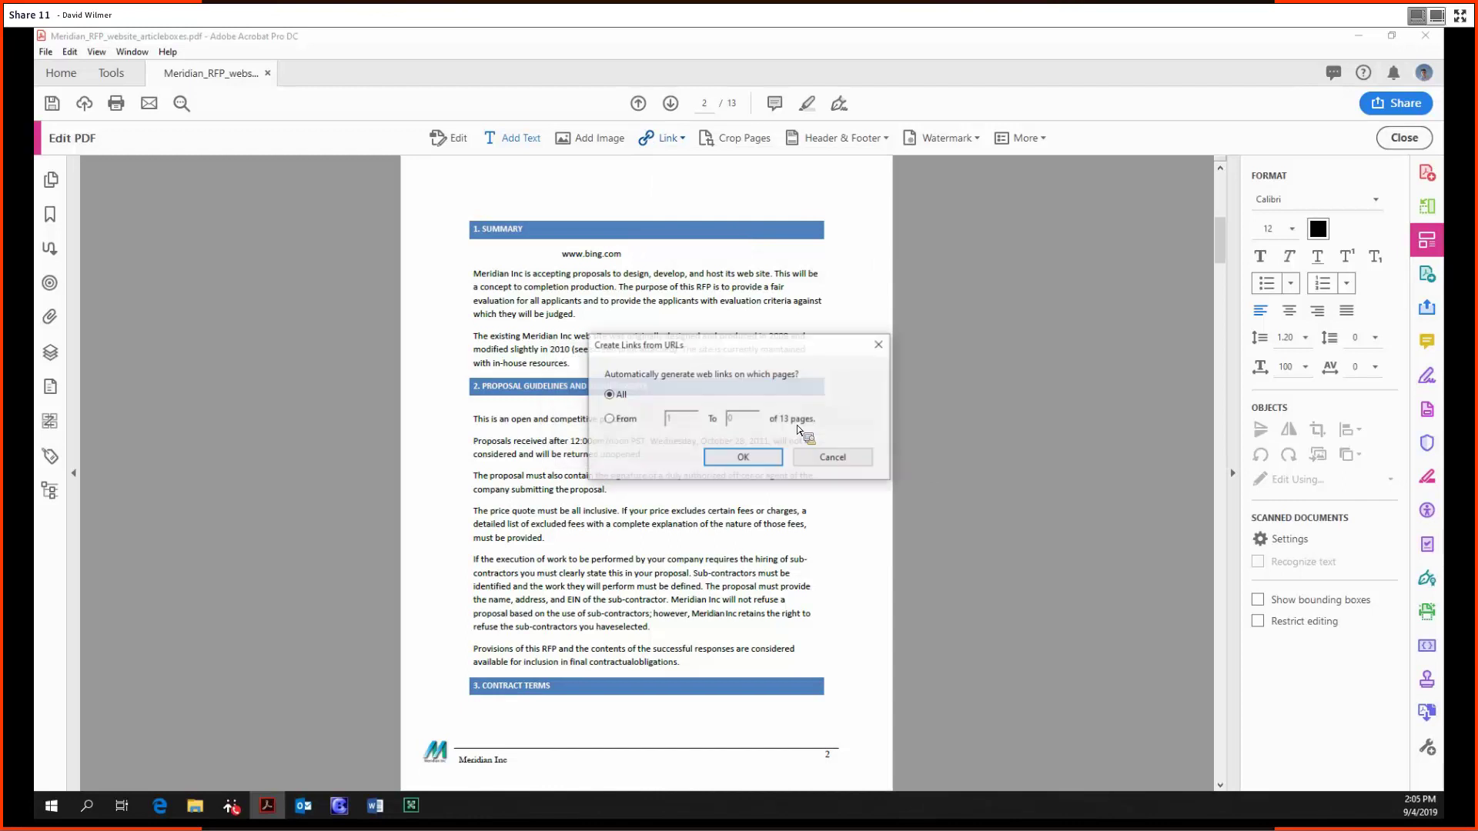
pyautogui.click(740, 458)
pyautogui.press('Return')
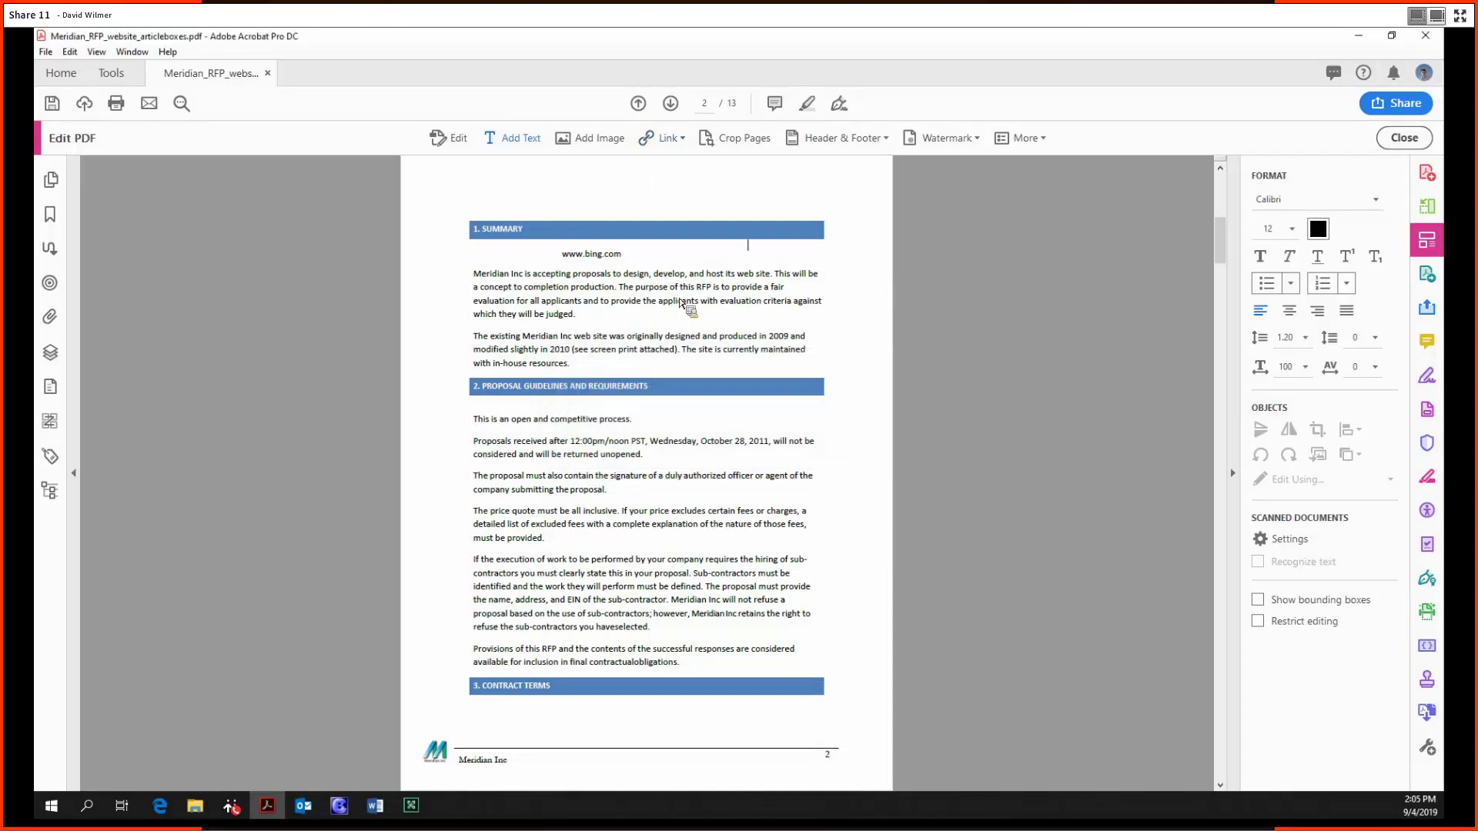
pyautogui.scroll(-3, 683, 346)
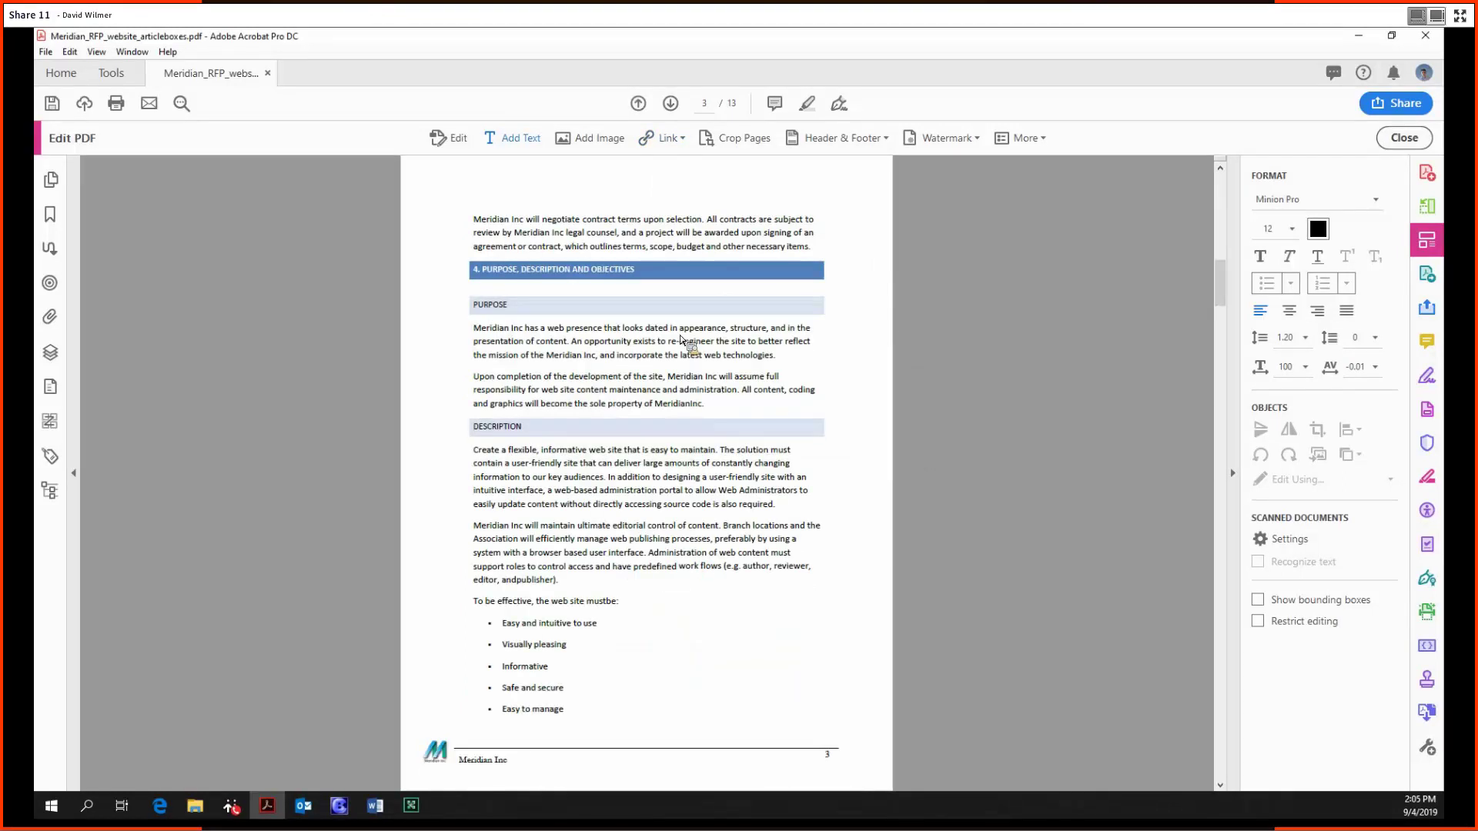
pyautogui.scroll(3, 683, 341)
pyautogui.click(650, 254)
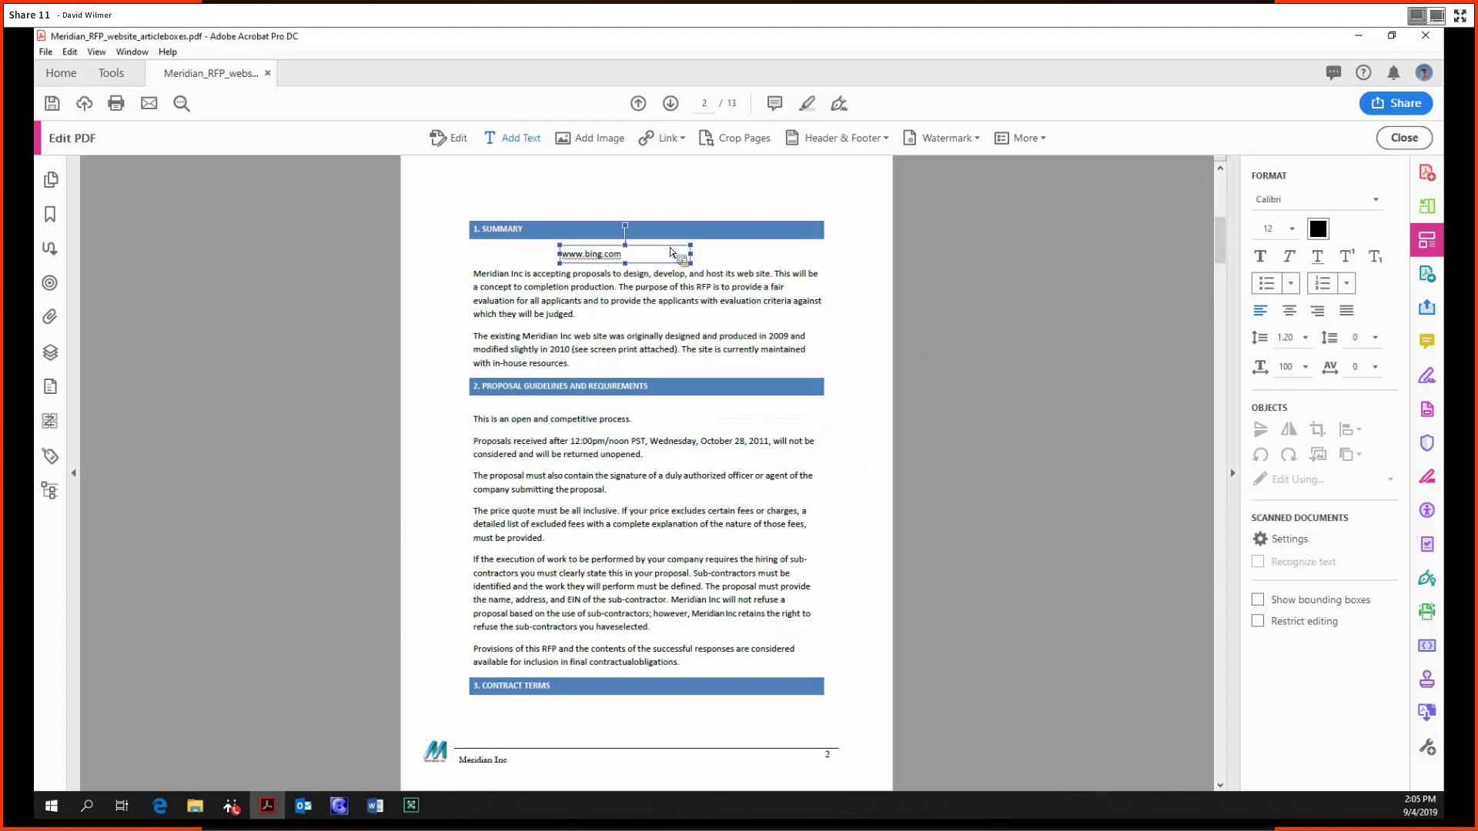
pyautogui.scroll(3, 696, 204)
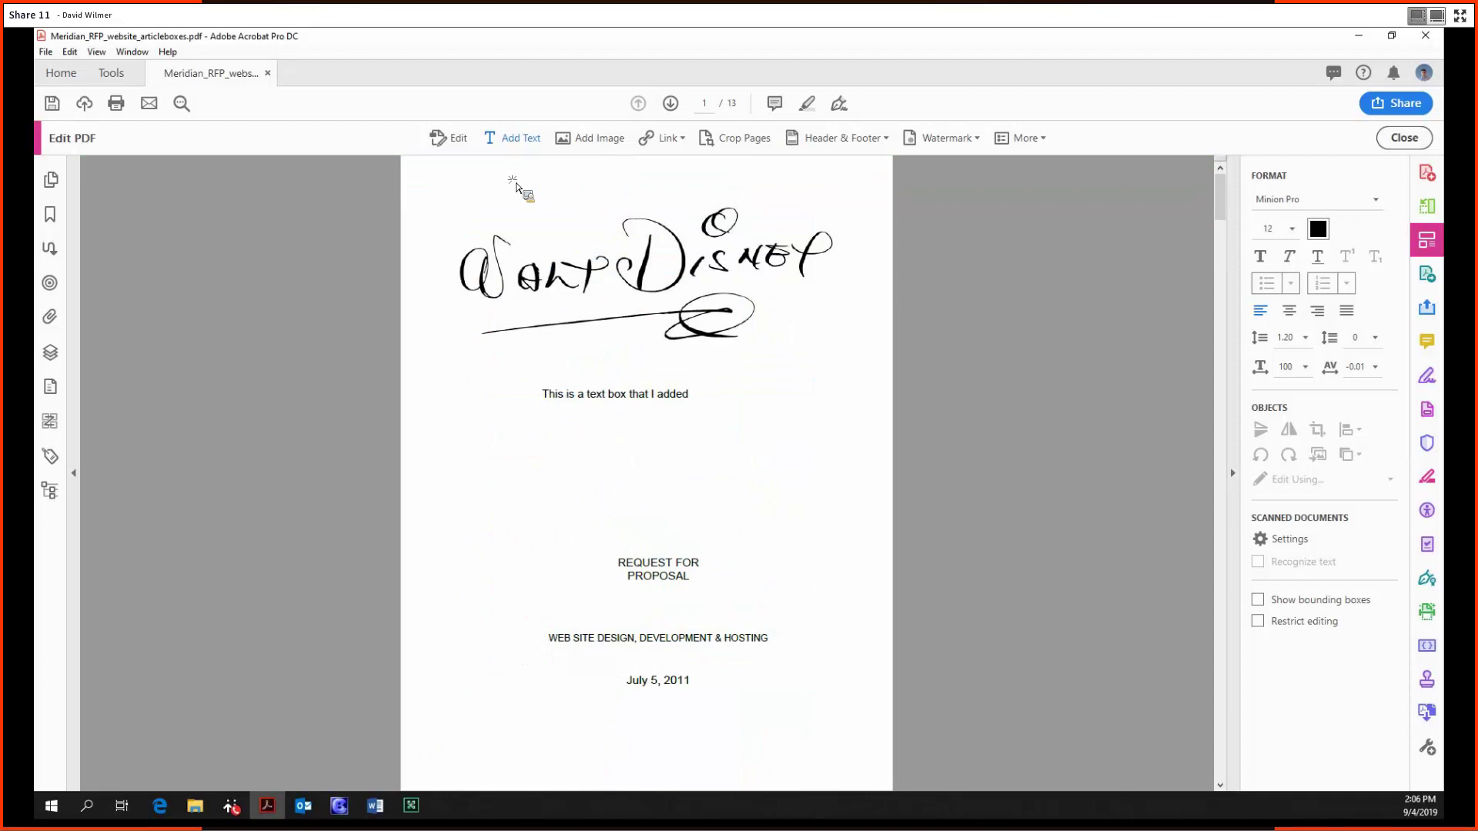
pyautogui.moveTo(488, 185); pyautogui.dragTo(658, 233)
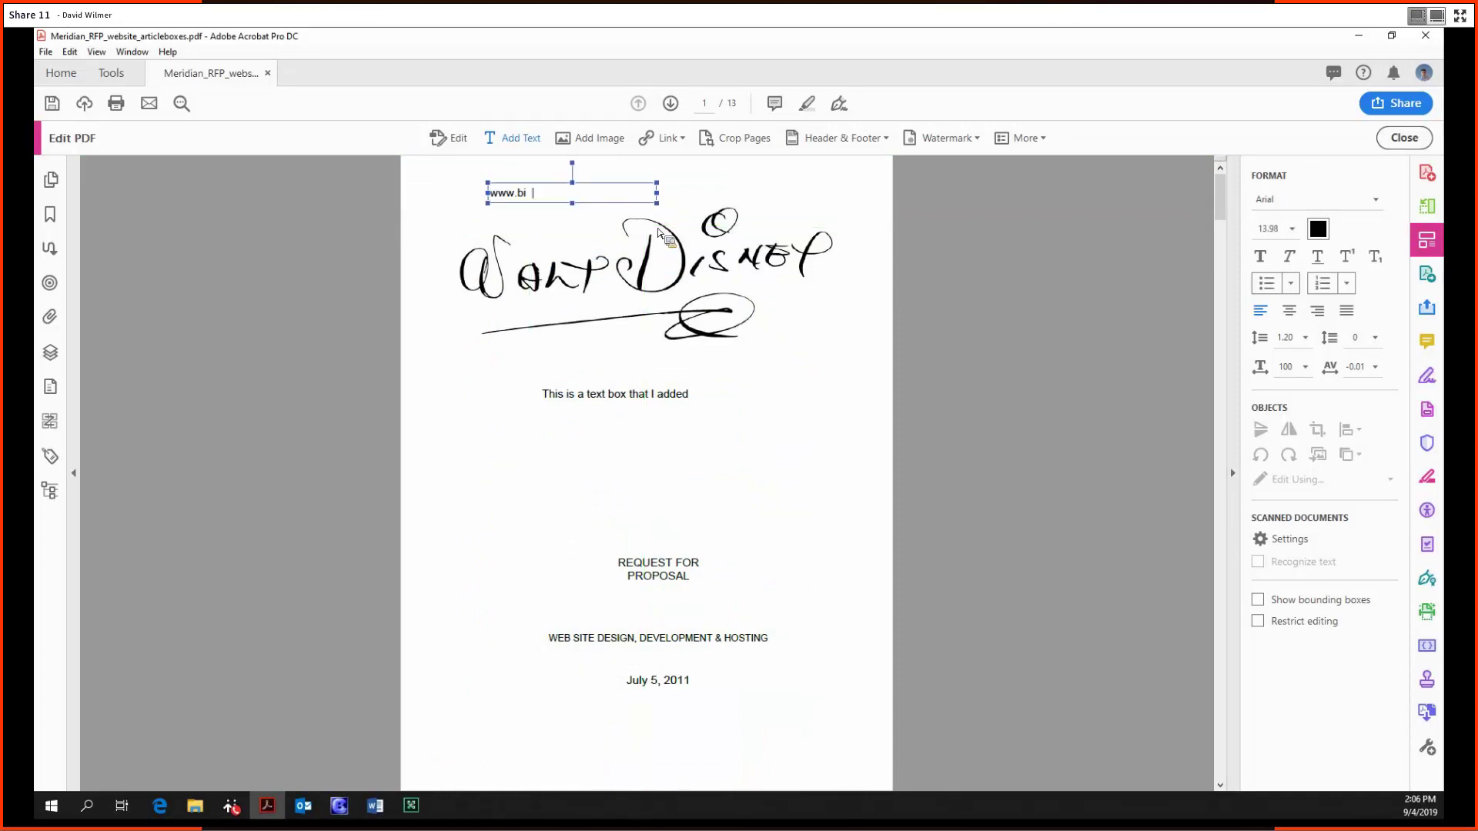
pyautogui.press('Return')
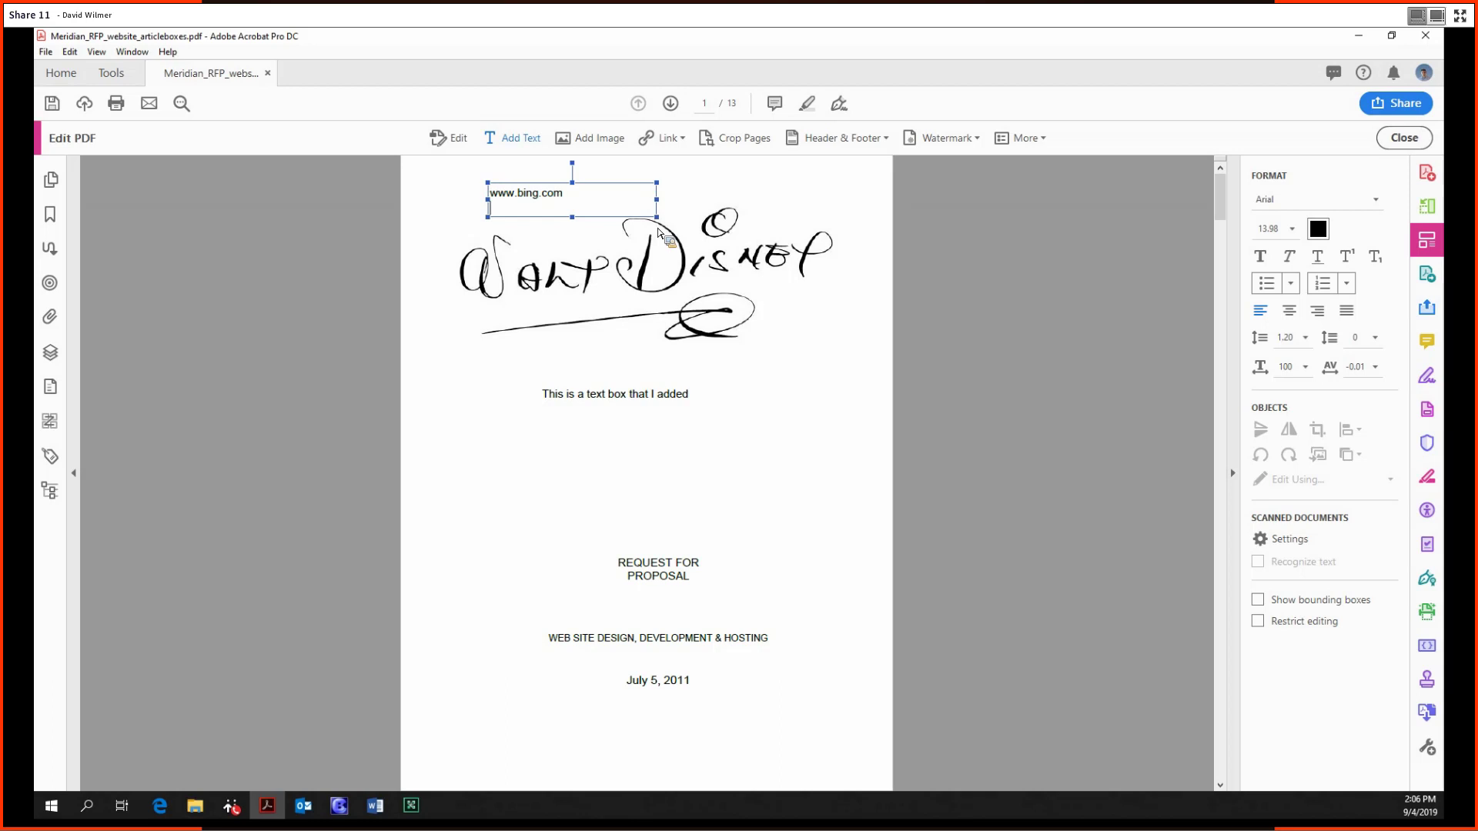
pyautogui.click(684, 213)
# Step: Auto-create web links from URLs for a page range and dismiss the message
pyautogui.click(663, 140)
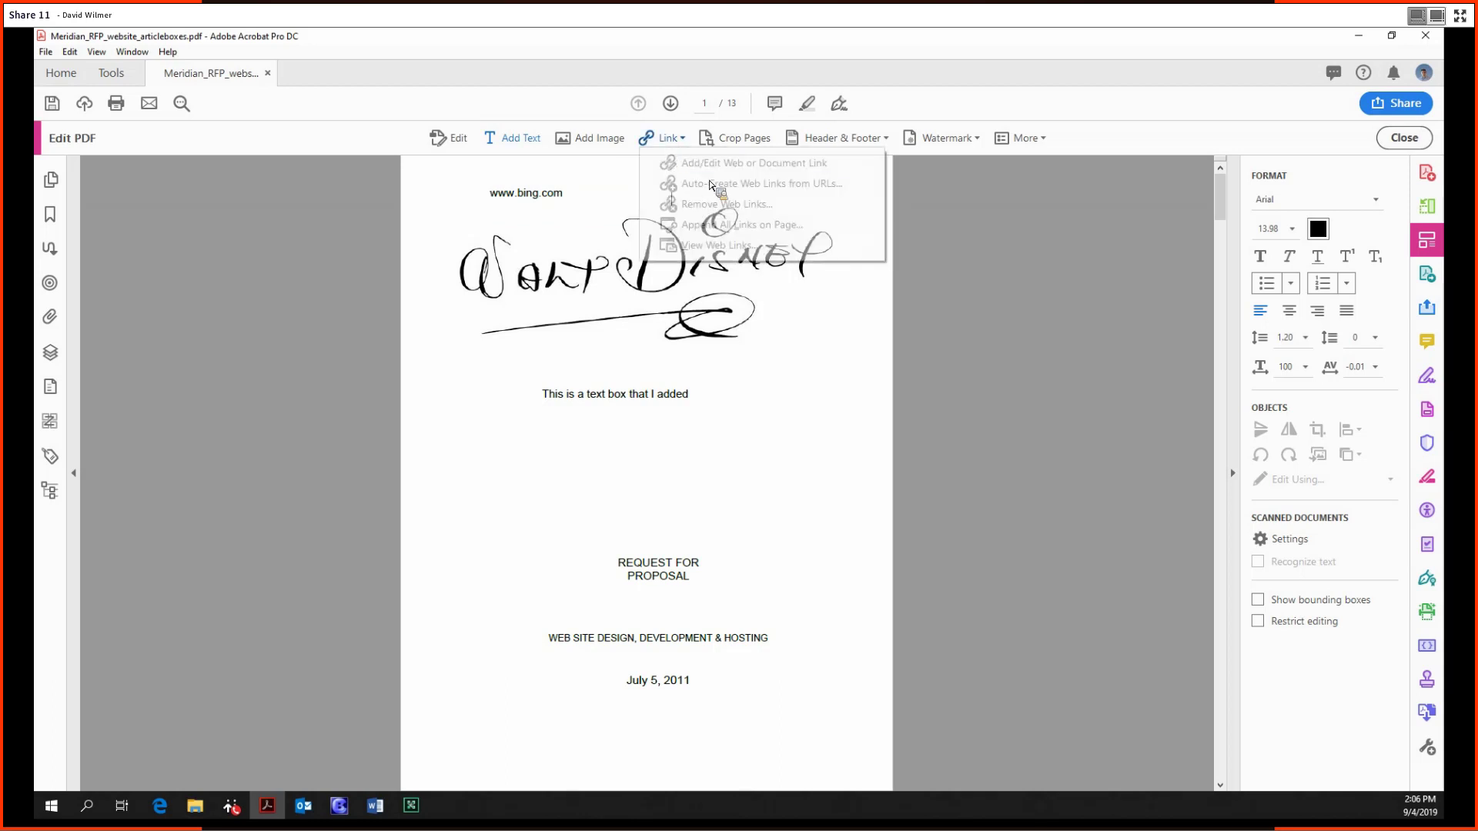
pyautogui.click(762, 185)
pyautogui.click(811, 445)
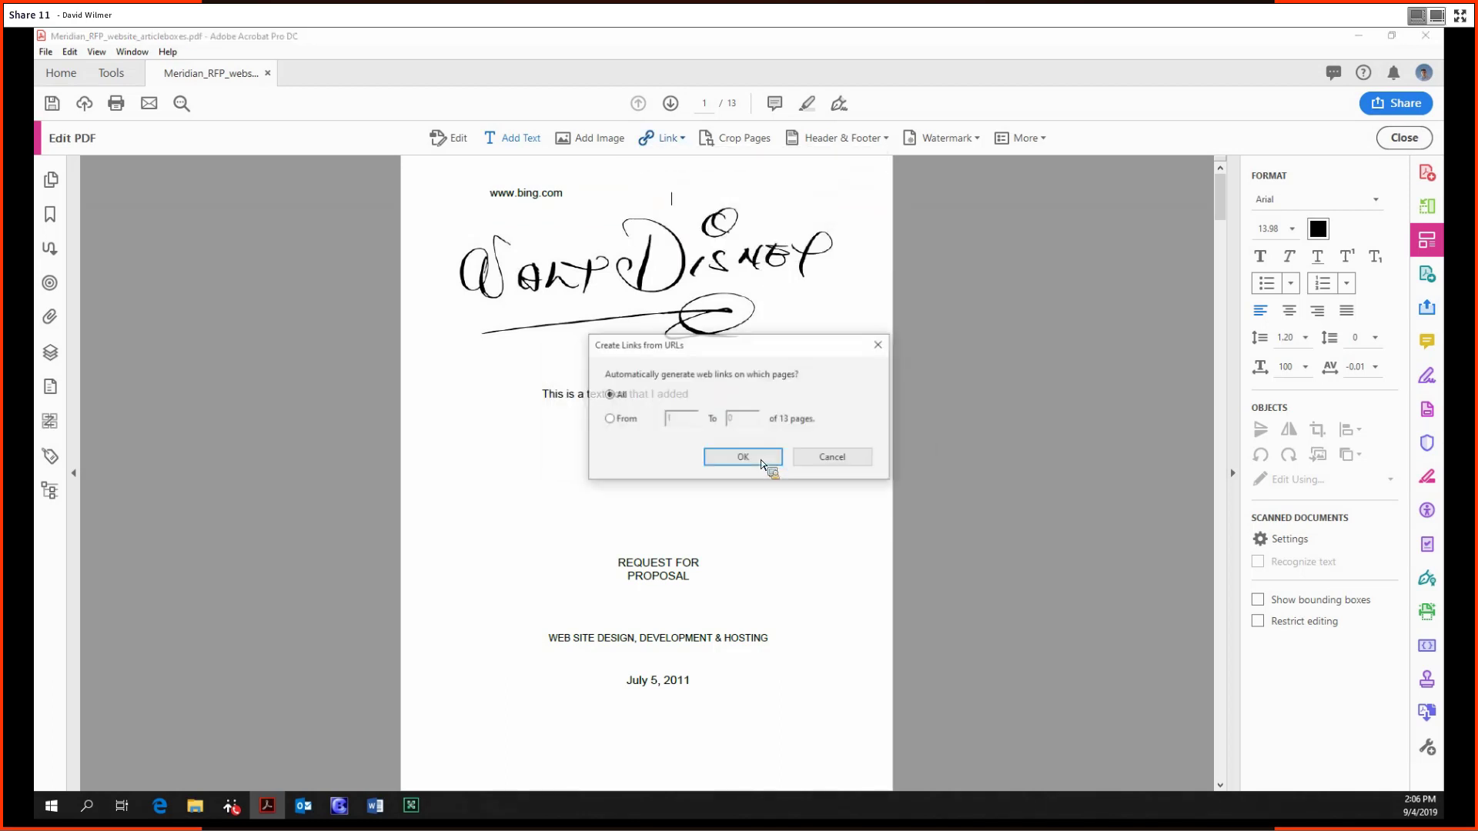
pyautogui.click(656, 420)
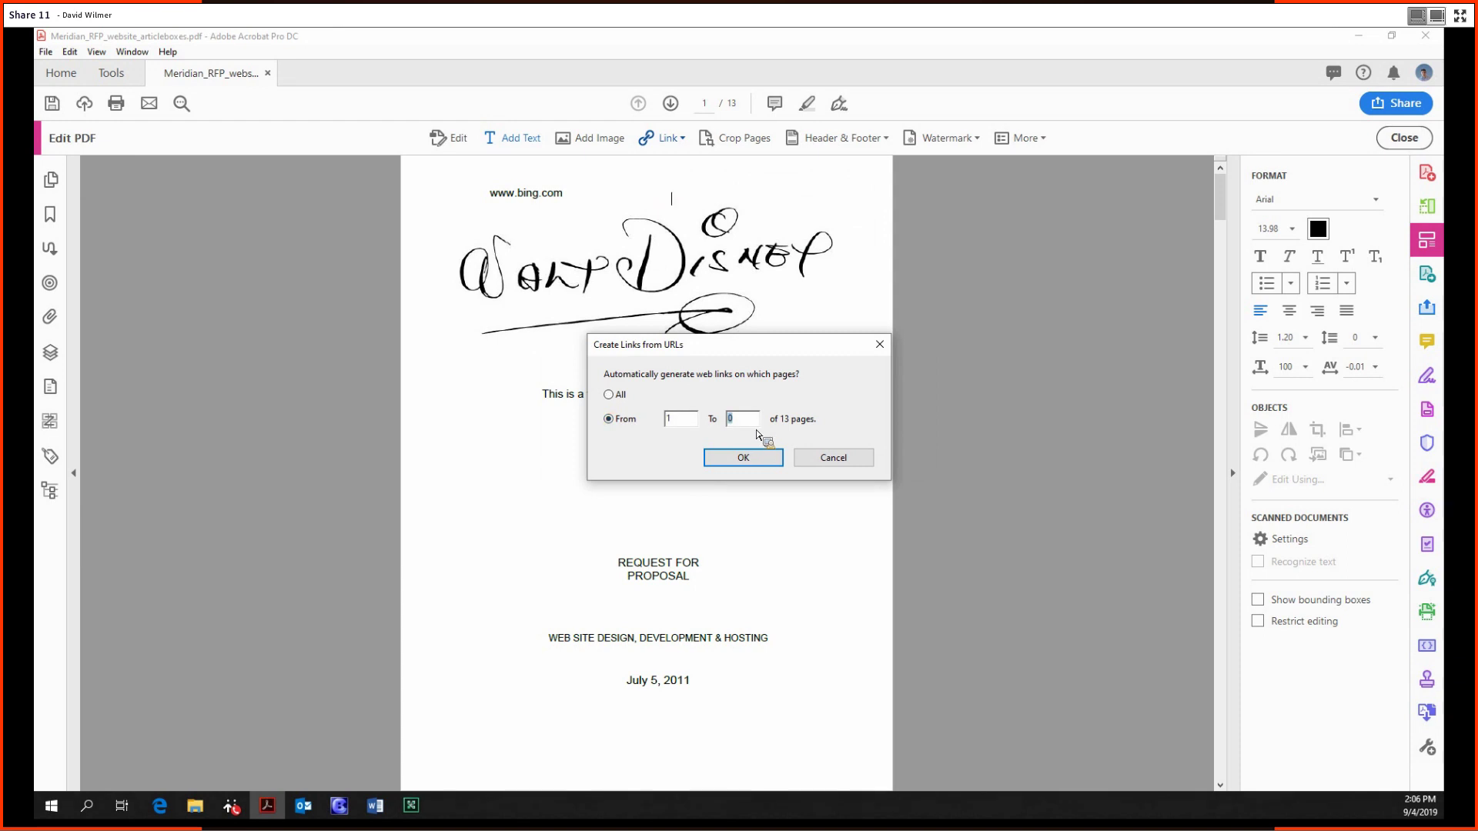
pyautogui.click(772, 458)
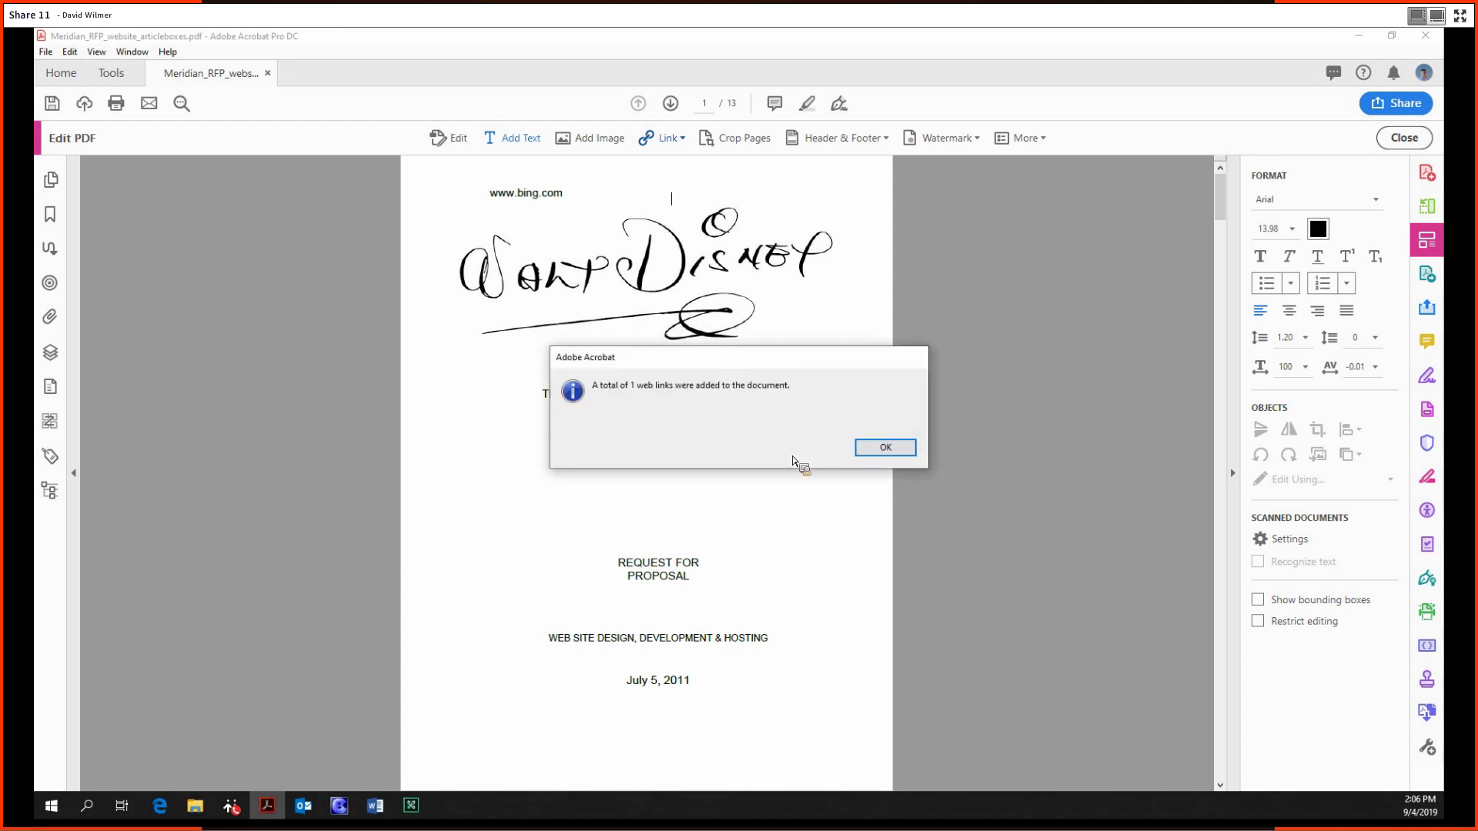
pyautogui.click(882, 448)
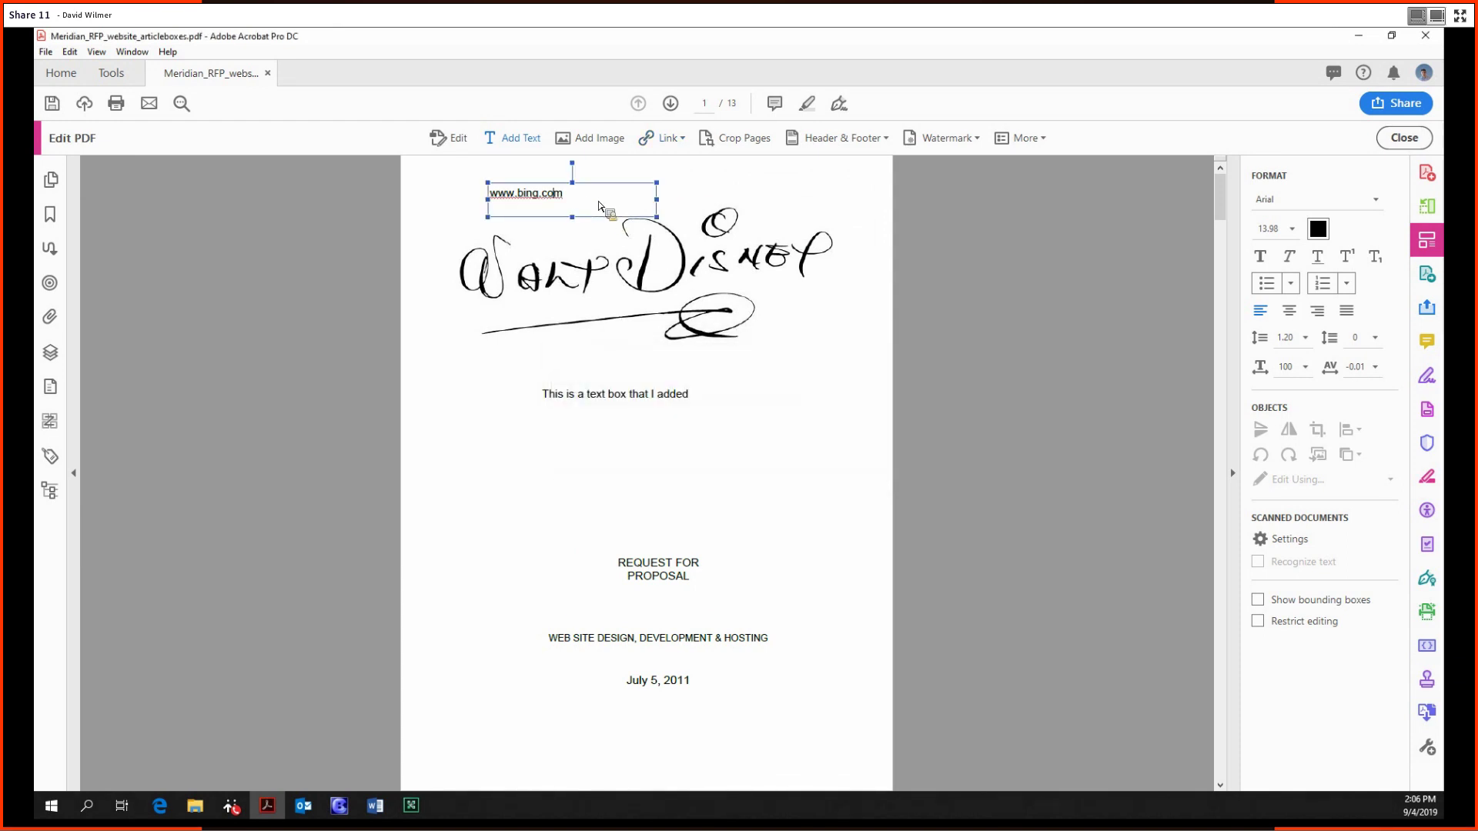
pyautogui.scroll(-2, 1014, 308)
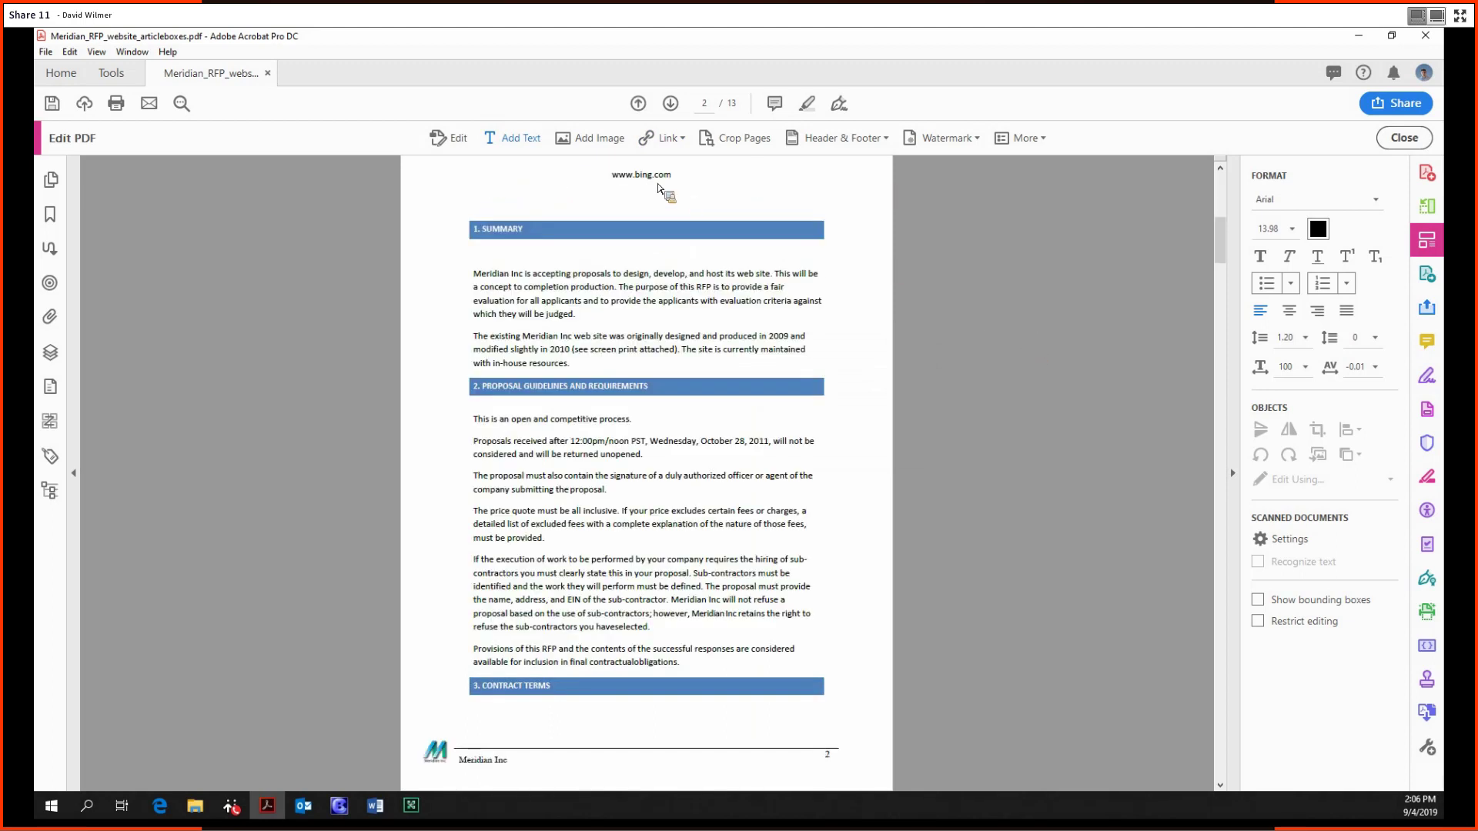
pyautogui.hotkey('ctrl', 's')
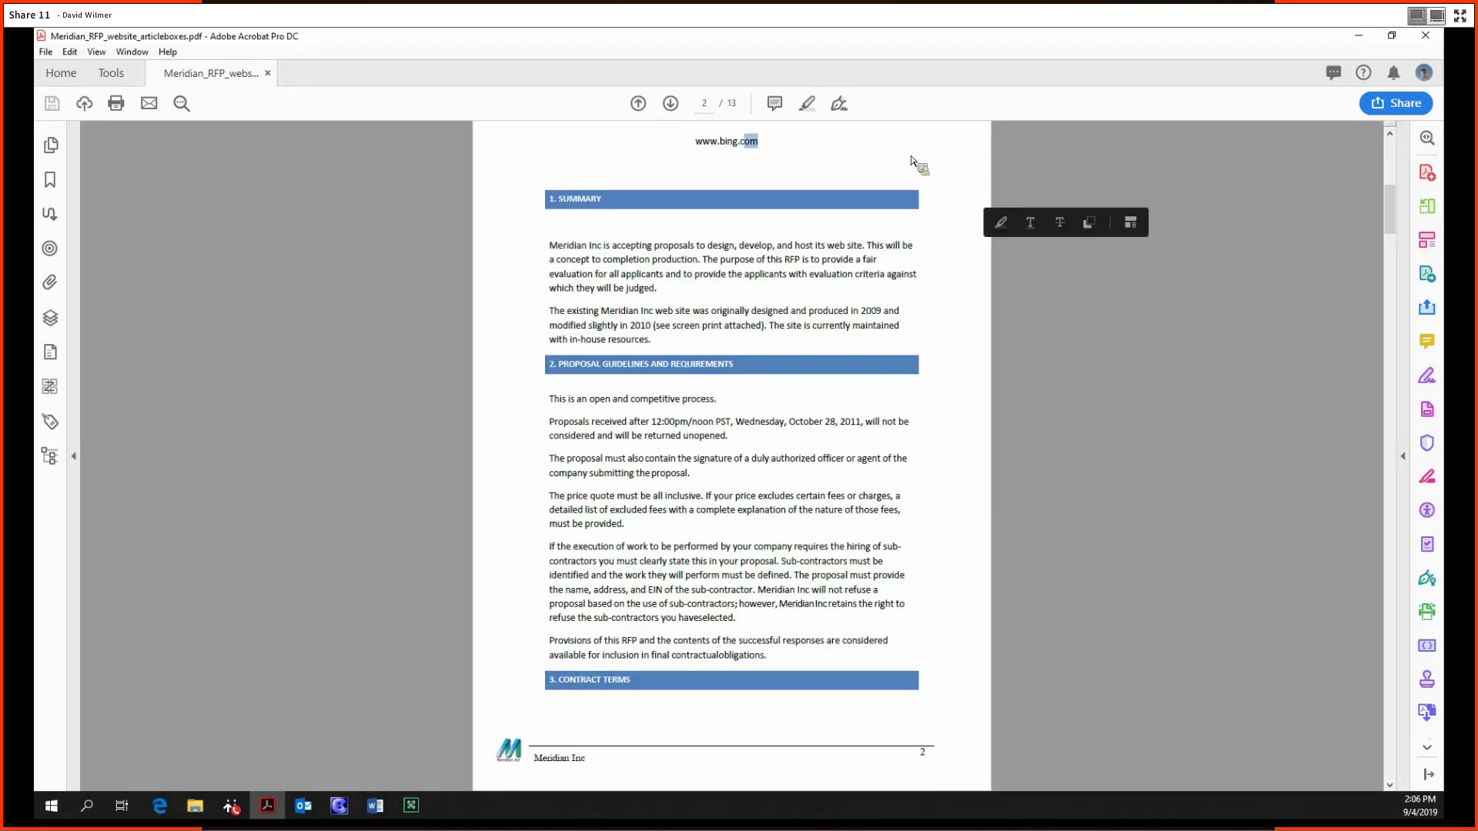
pyautogui.click(752, 146)
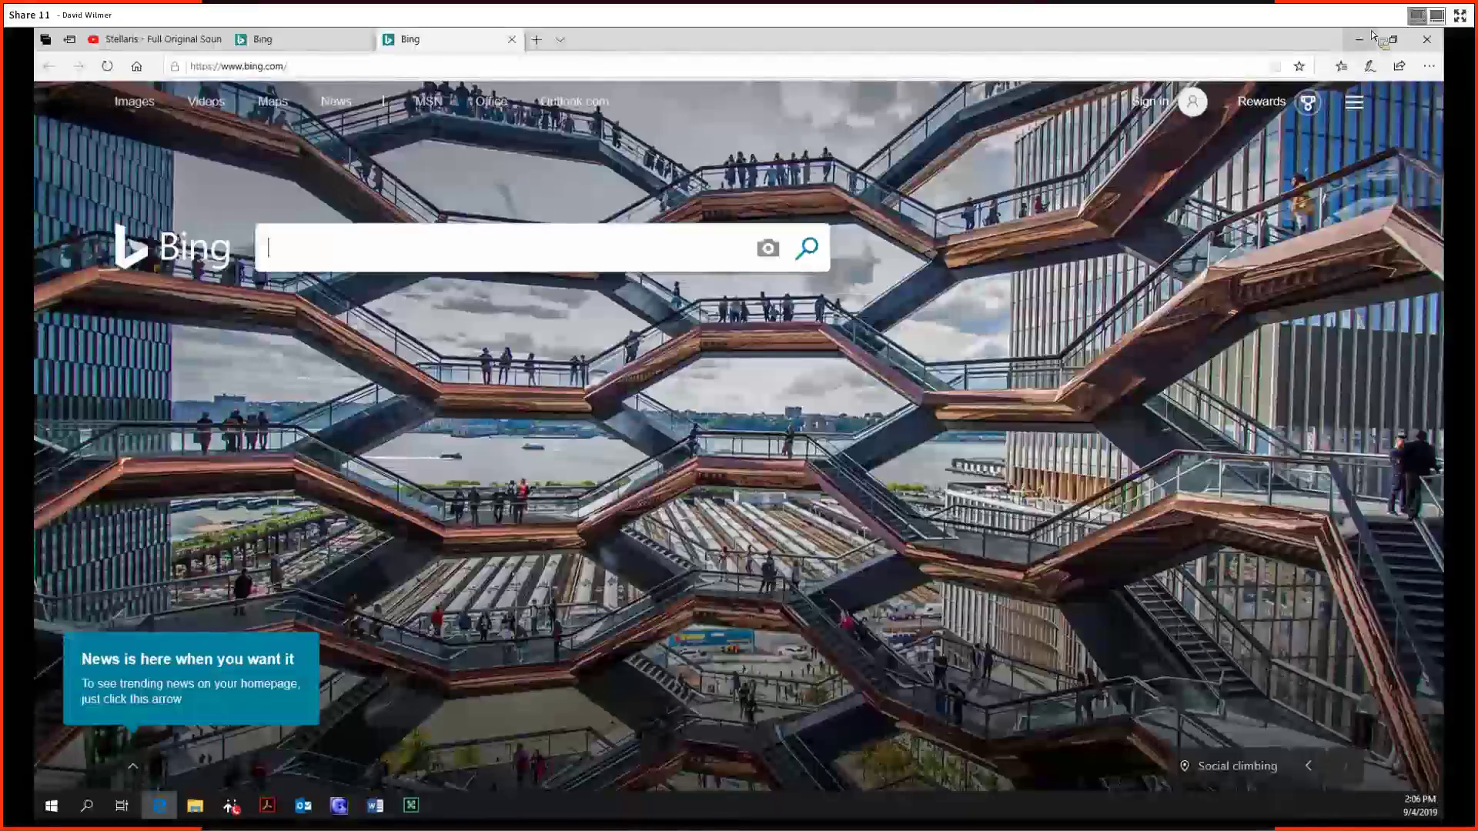
pyautogui.click(1348, 37)
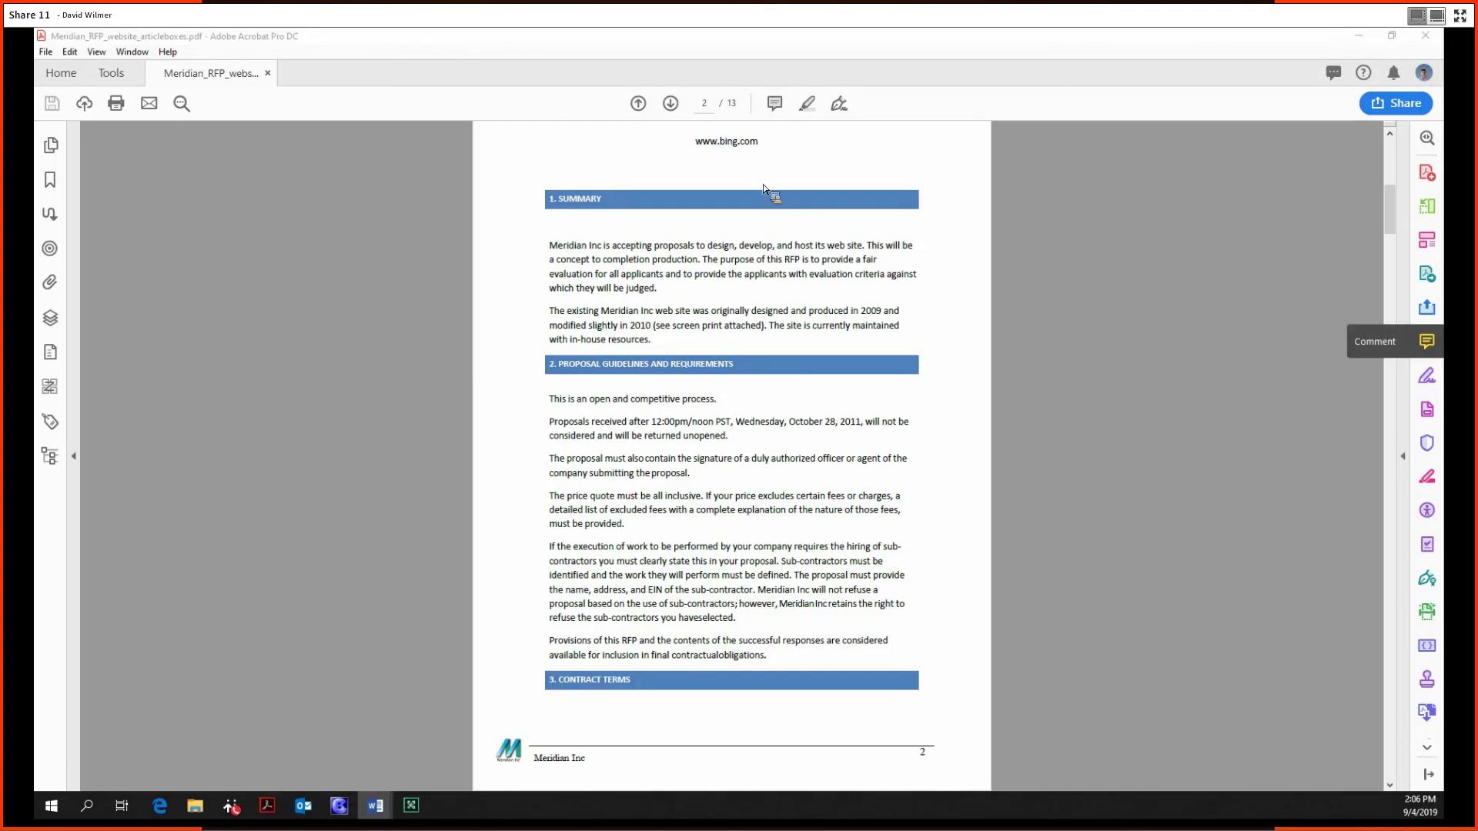
# Step: Re-enter Edit PDF and remove all web links from the document, dismissing the '3 web links removed' message
pyautogui.scroll(2, 764, 183)
pyautogui.click(1424, 243)
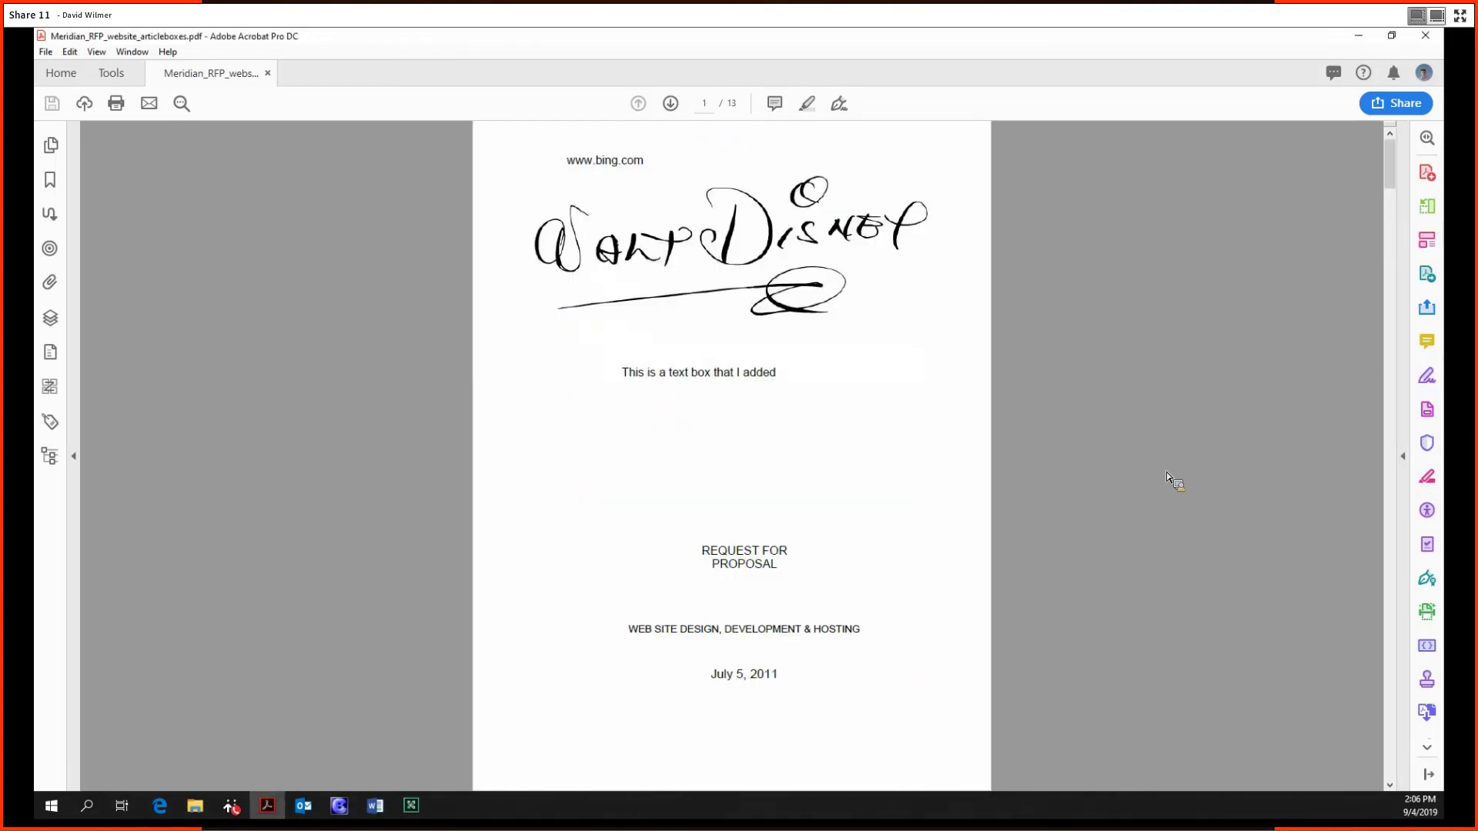
pyautogui.click(673, 140)
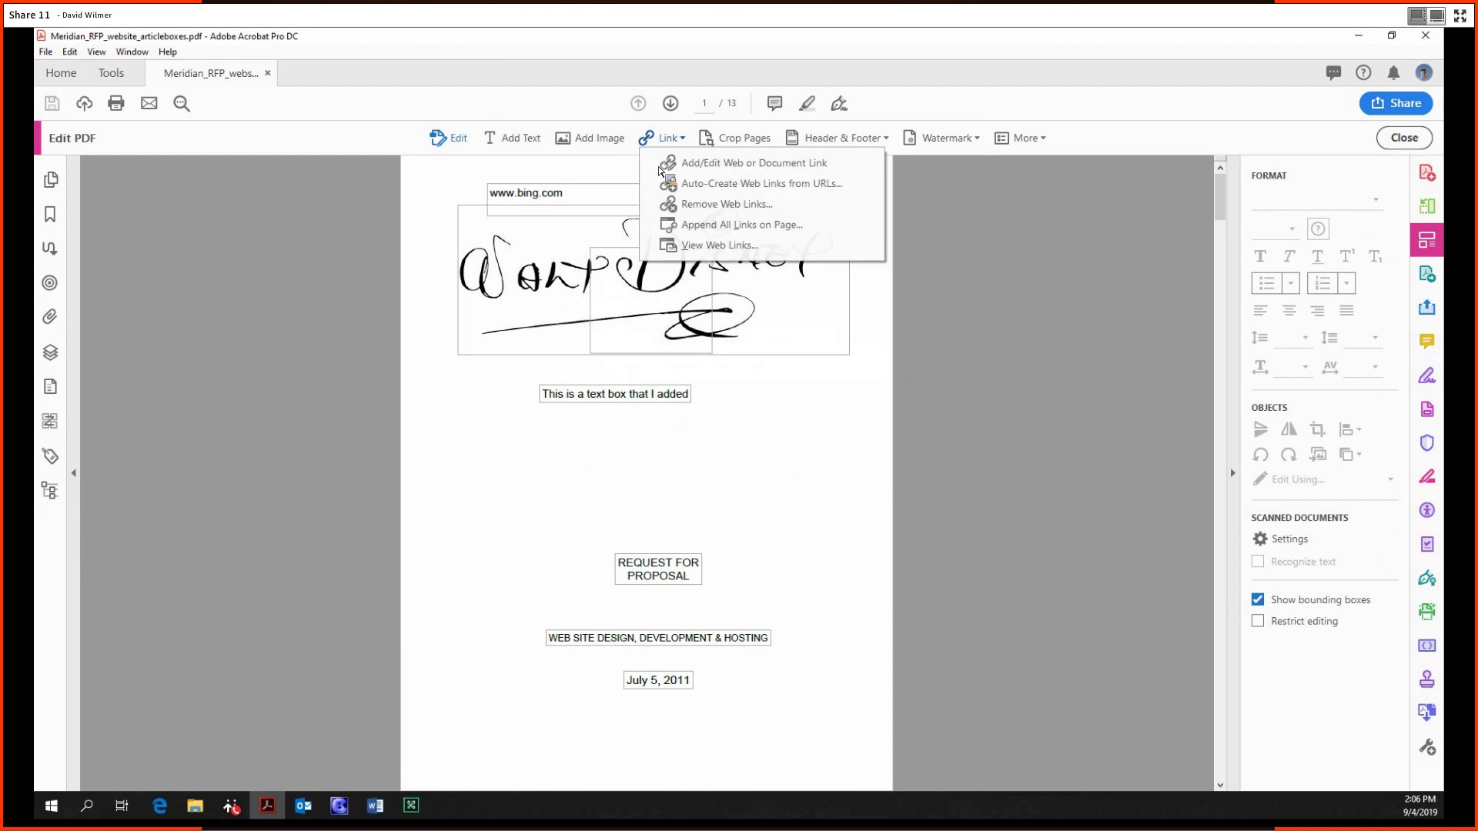
pyautogui.click(758, 205)
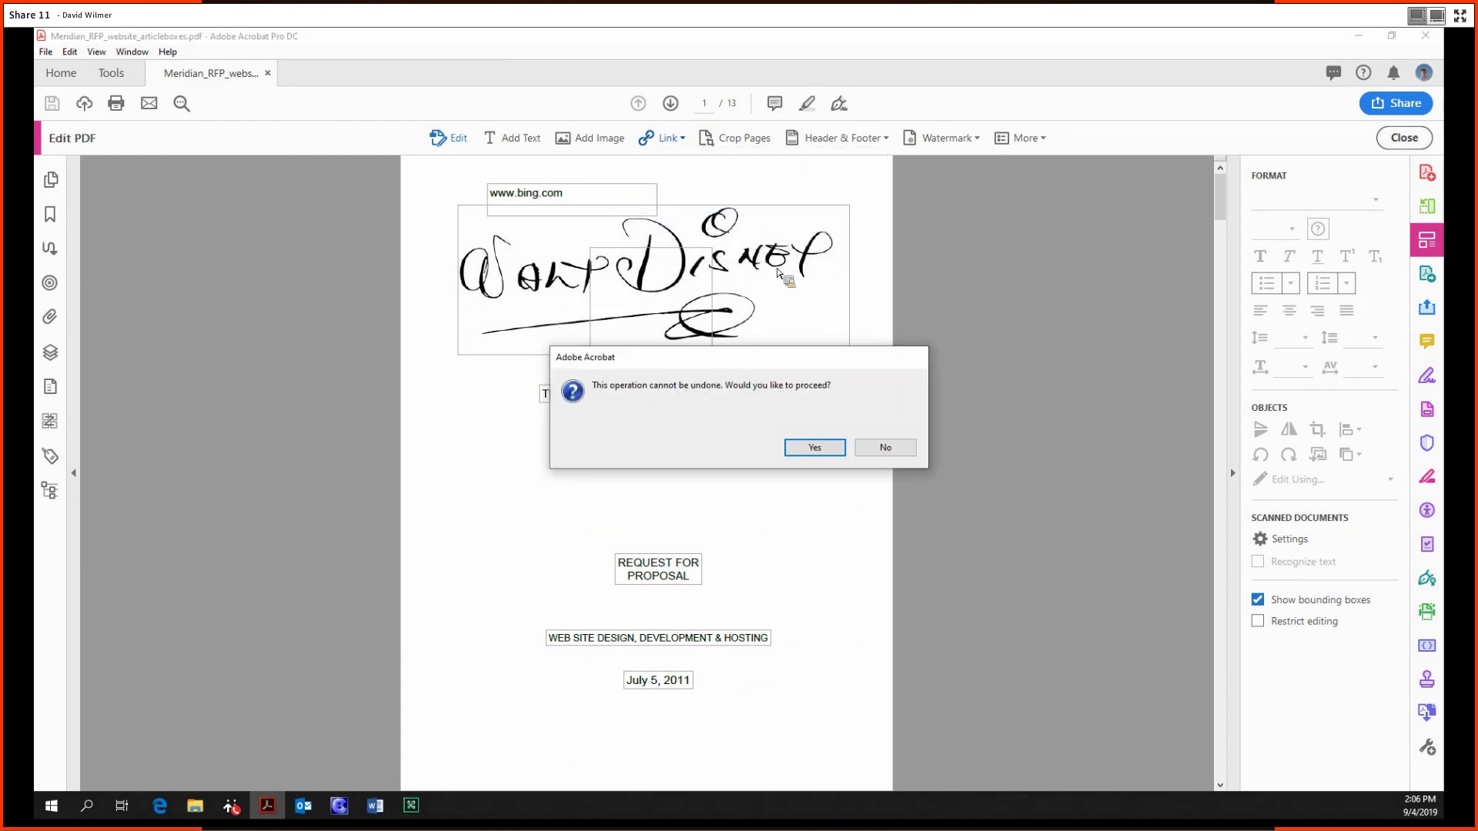
pyautogui.click(814, 448)
pyautogui.click(744, 458)
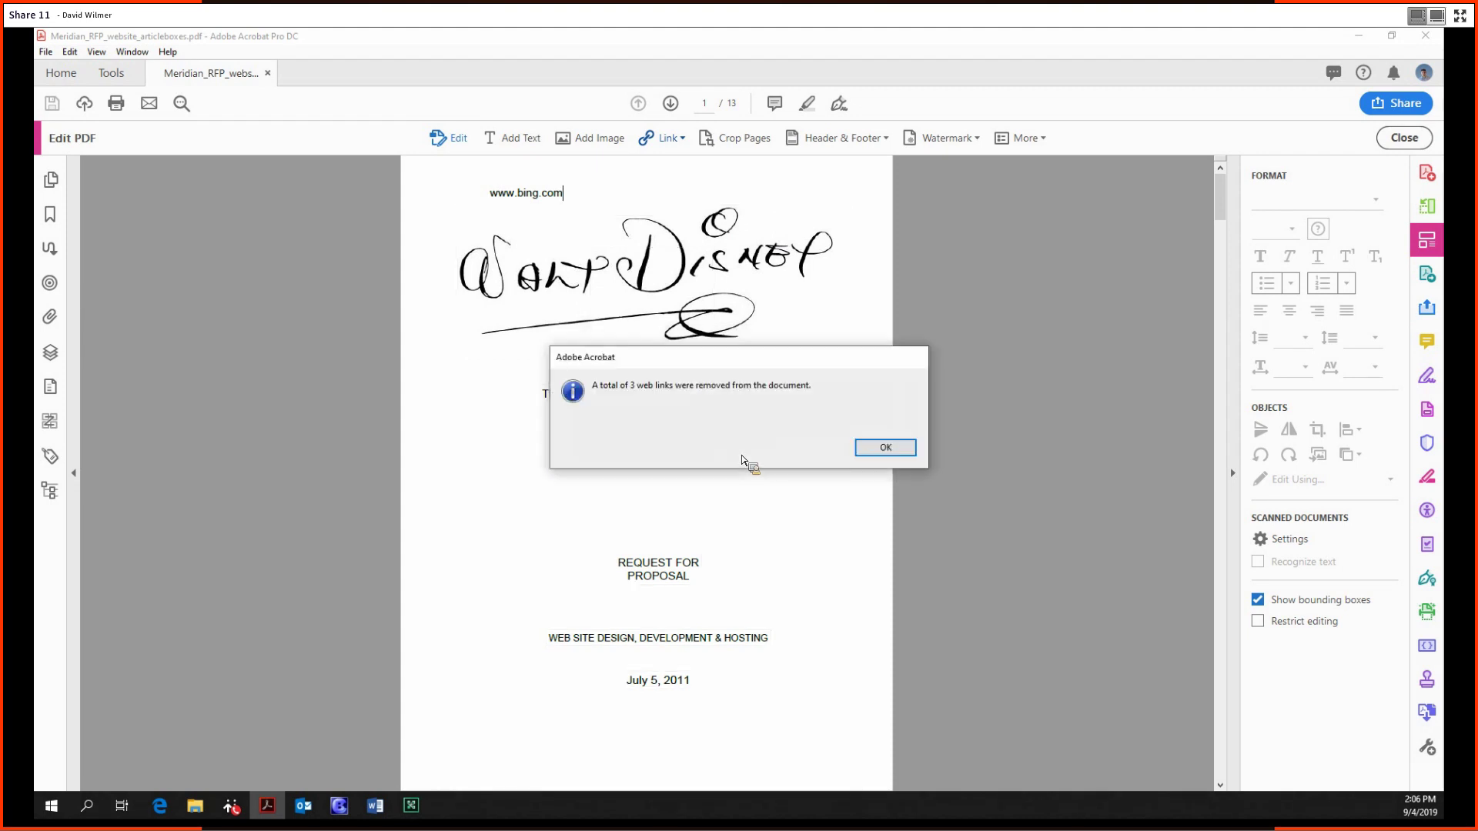
pyautogui.click(892, 450)
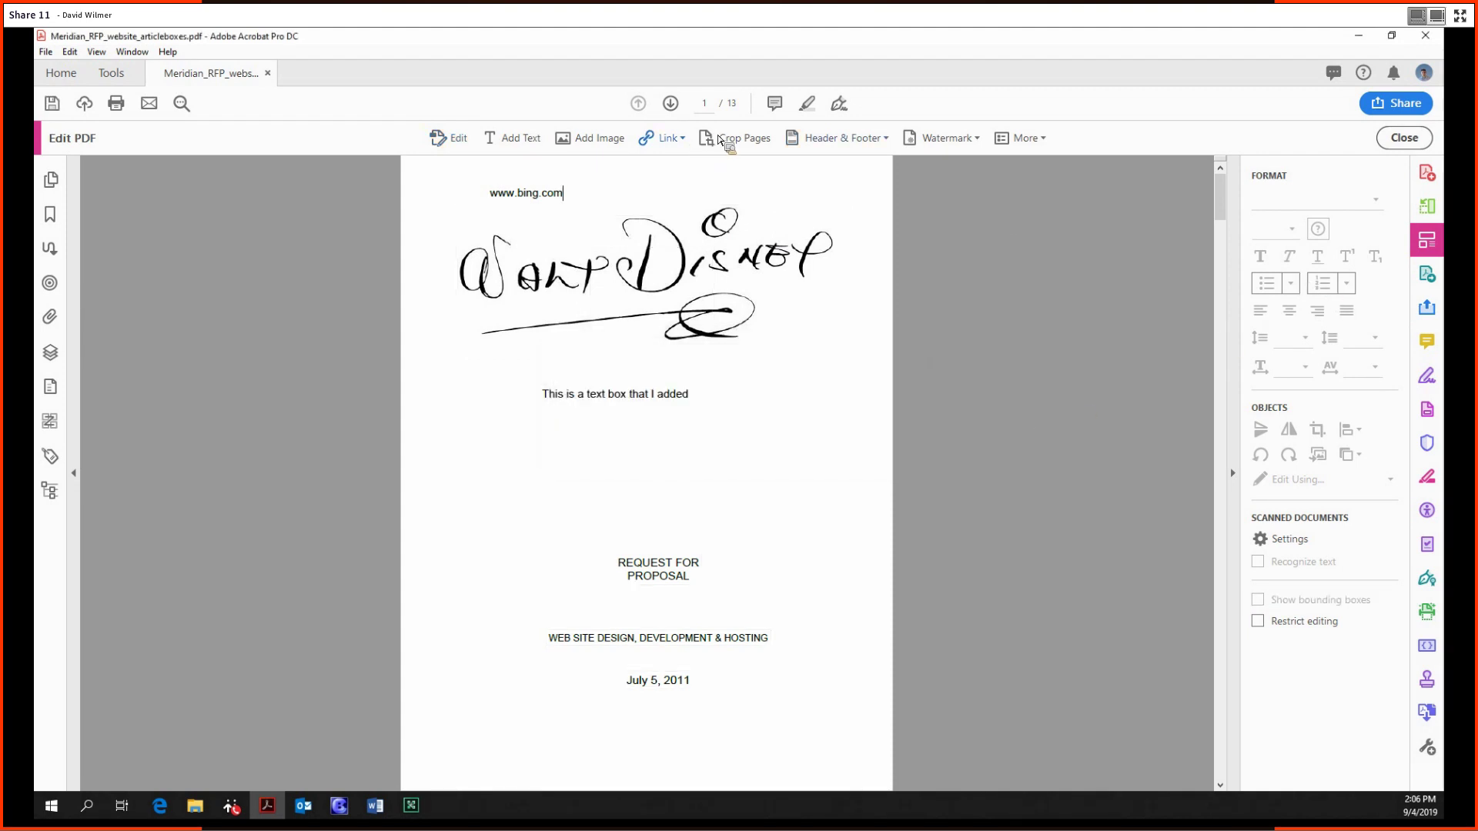
pyautogui.click(666, 138)
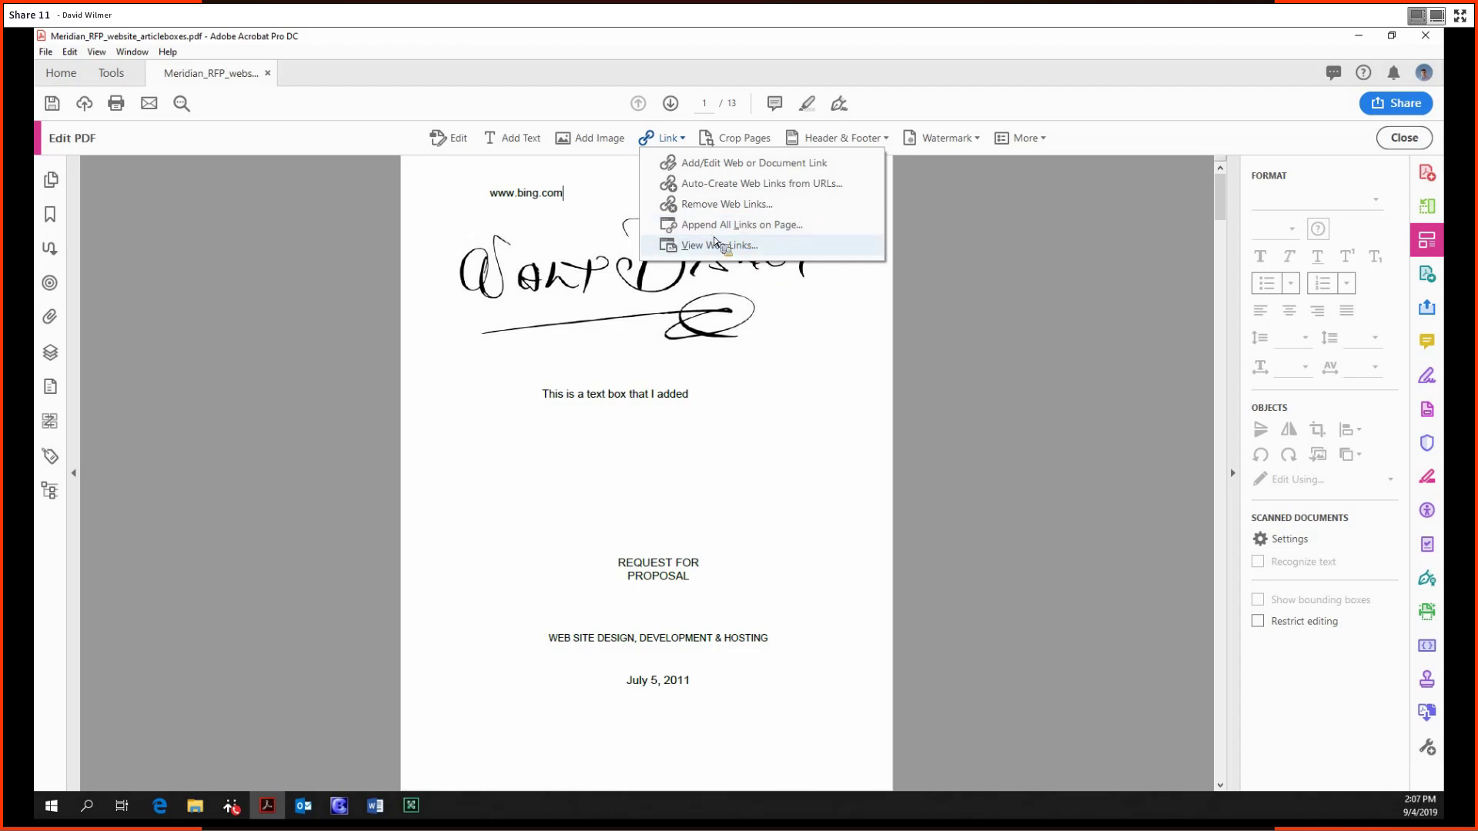
# Step: Dismiss the link options without choosing one and scroll down toward page 2
pyautogui.click(946, 329)
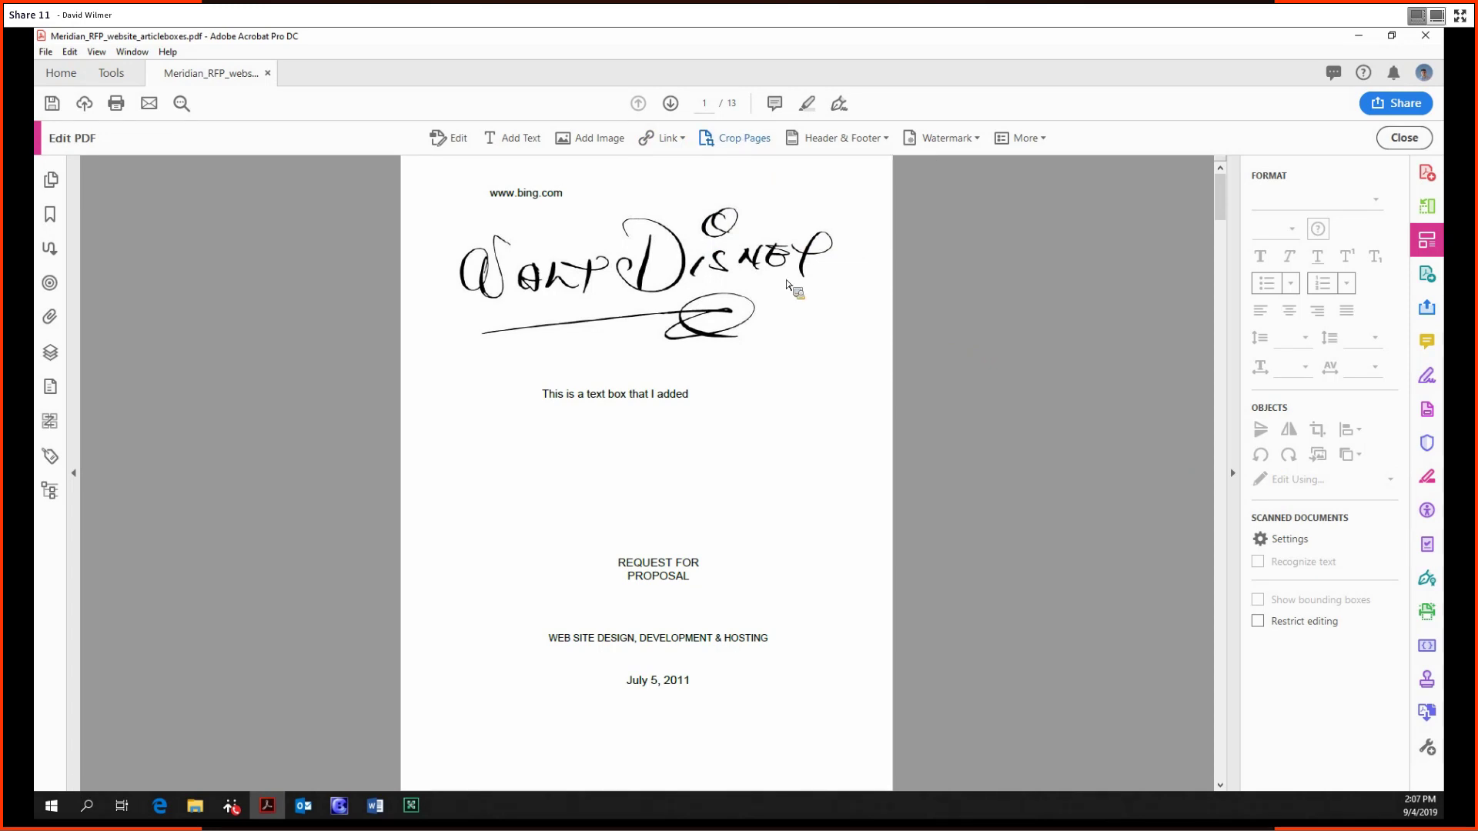
pyautogui.scroll(-3, 769, 333)
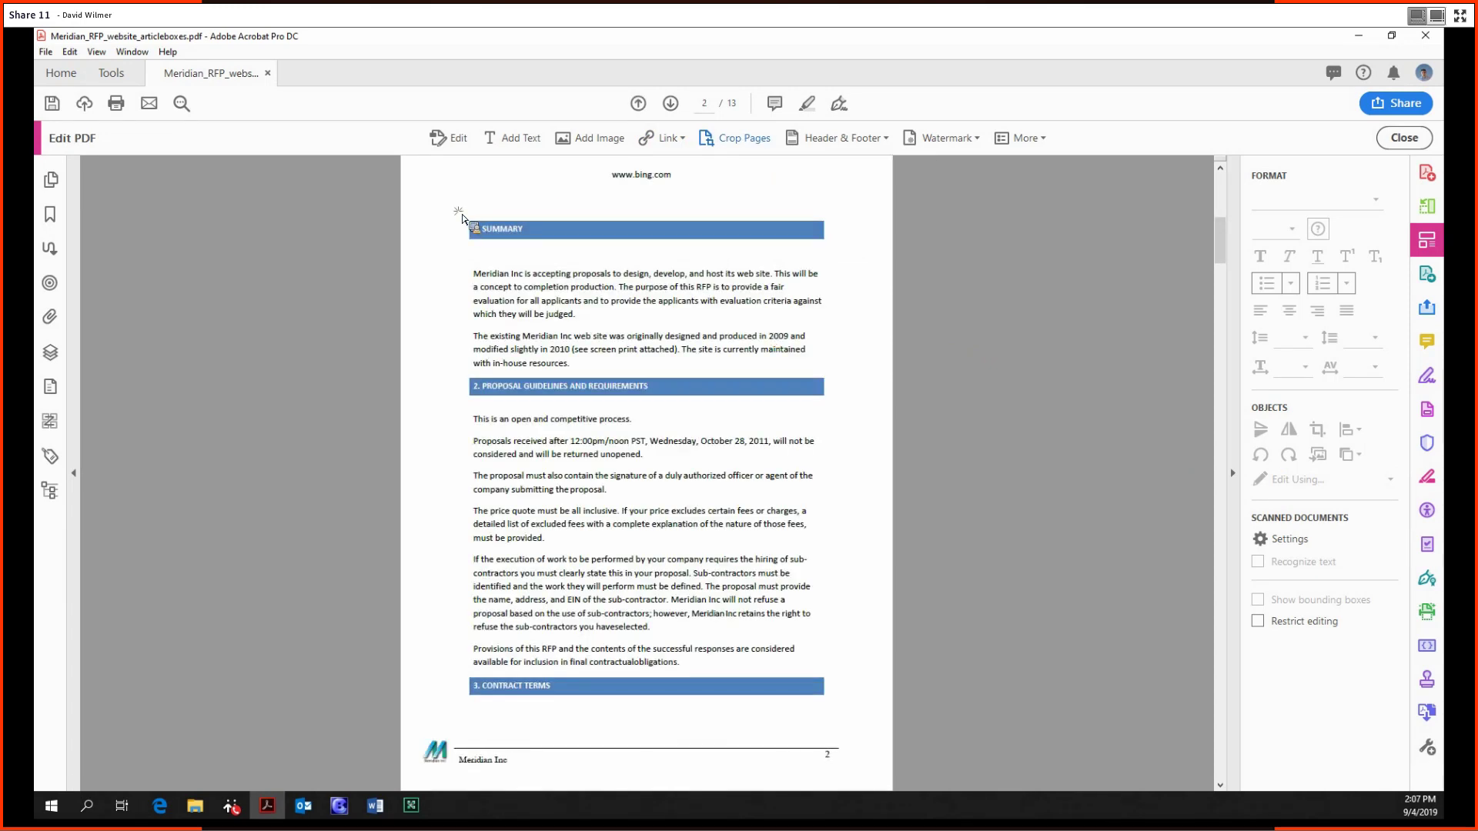
# Step: Crop page 2 to a 6.380 x 2.947 in area around the 1. SUMMARY section
pyautogui.moveTo(457, 211); pyautogui.dragTo(839, 380)
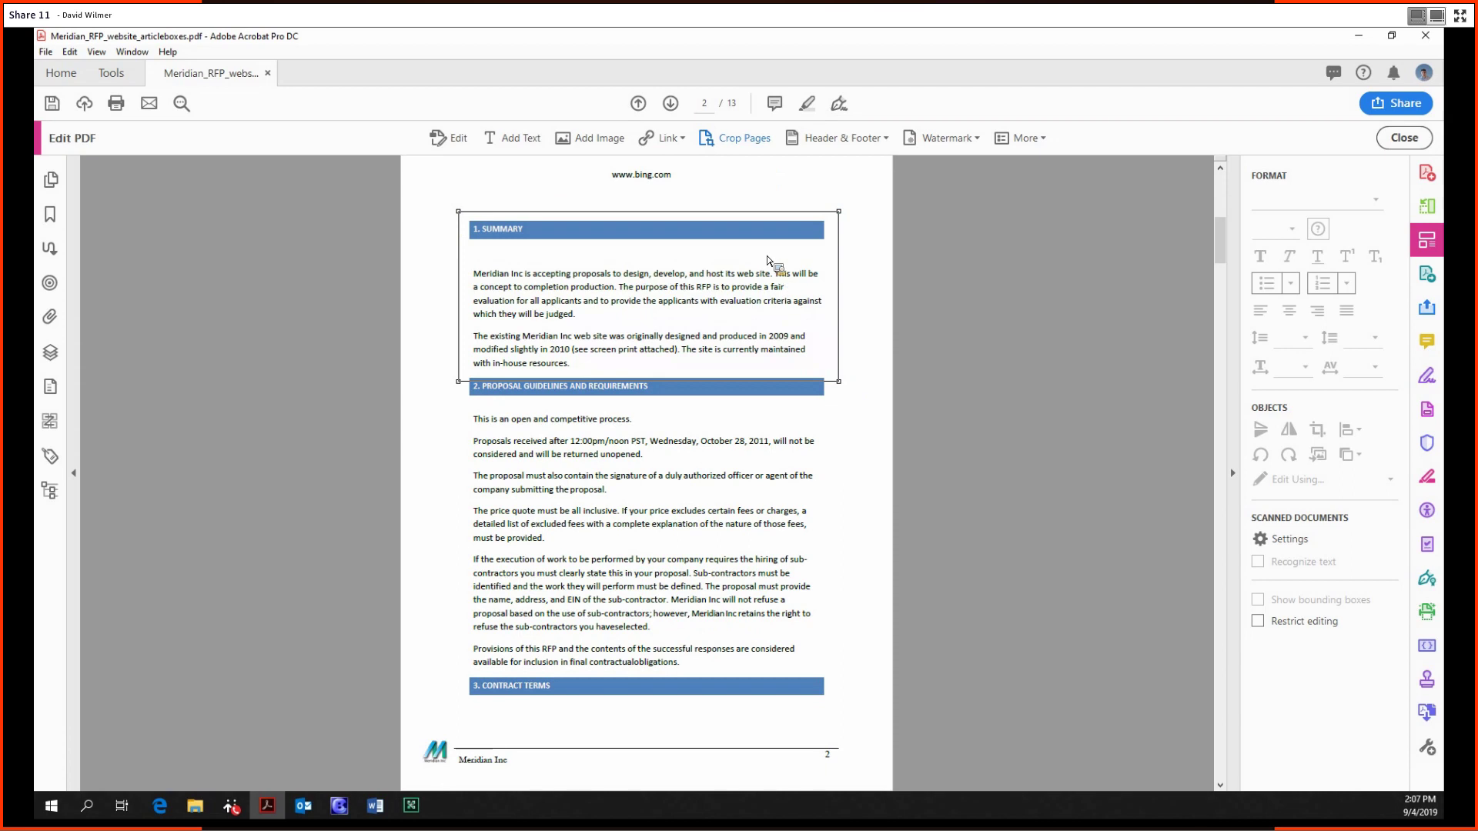
pyautogui.doubleClick(706, 269)
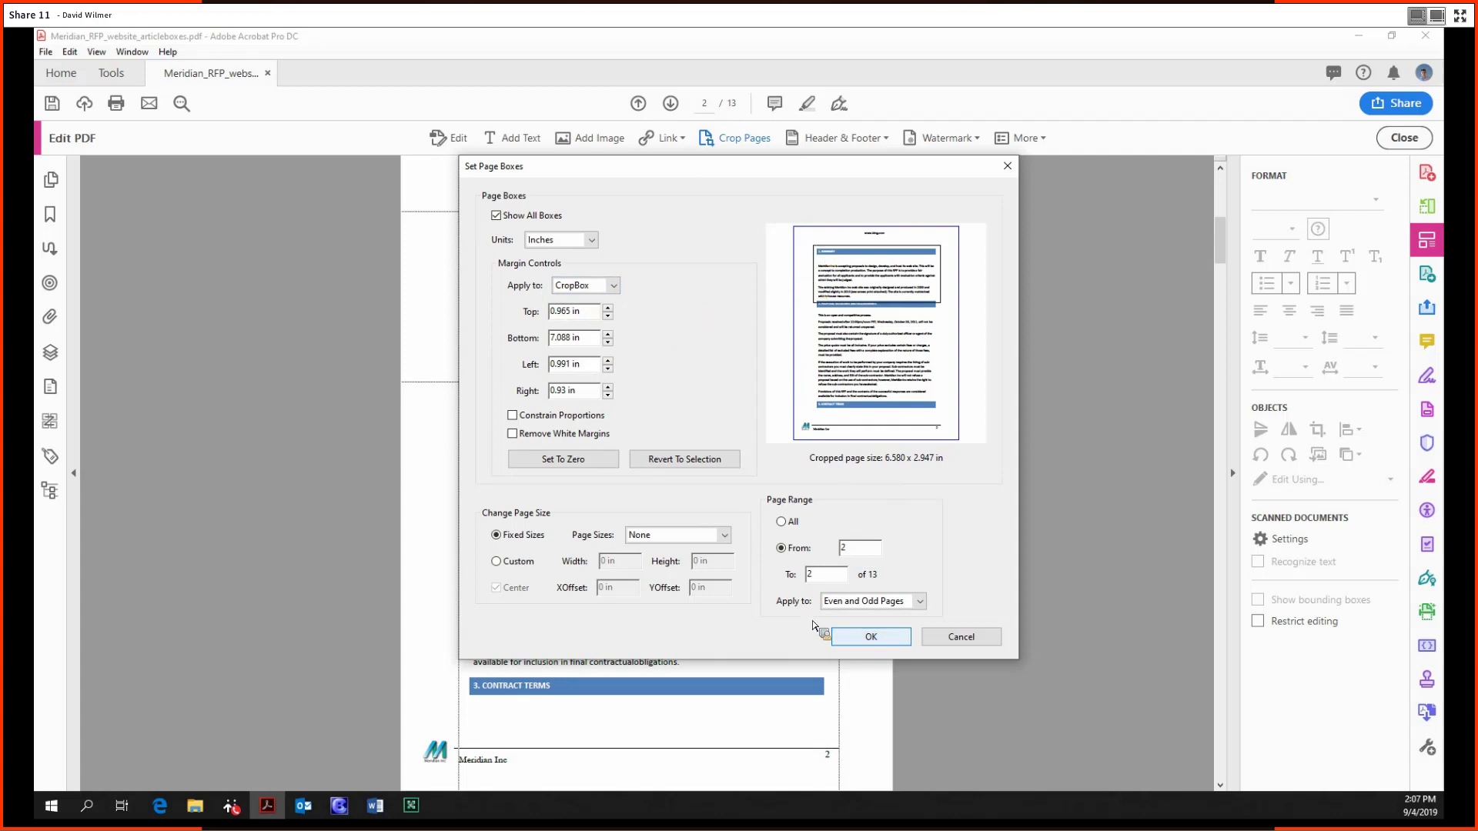
pyautogui.click(863, 638)
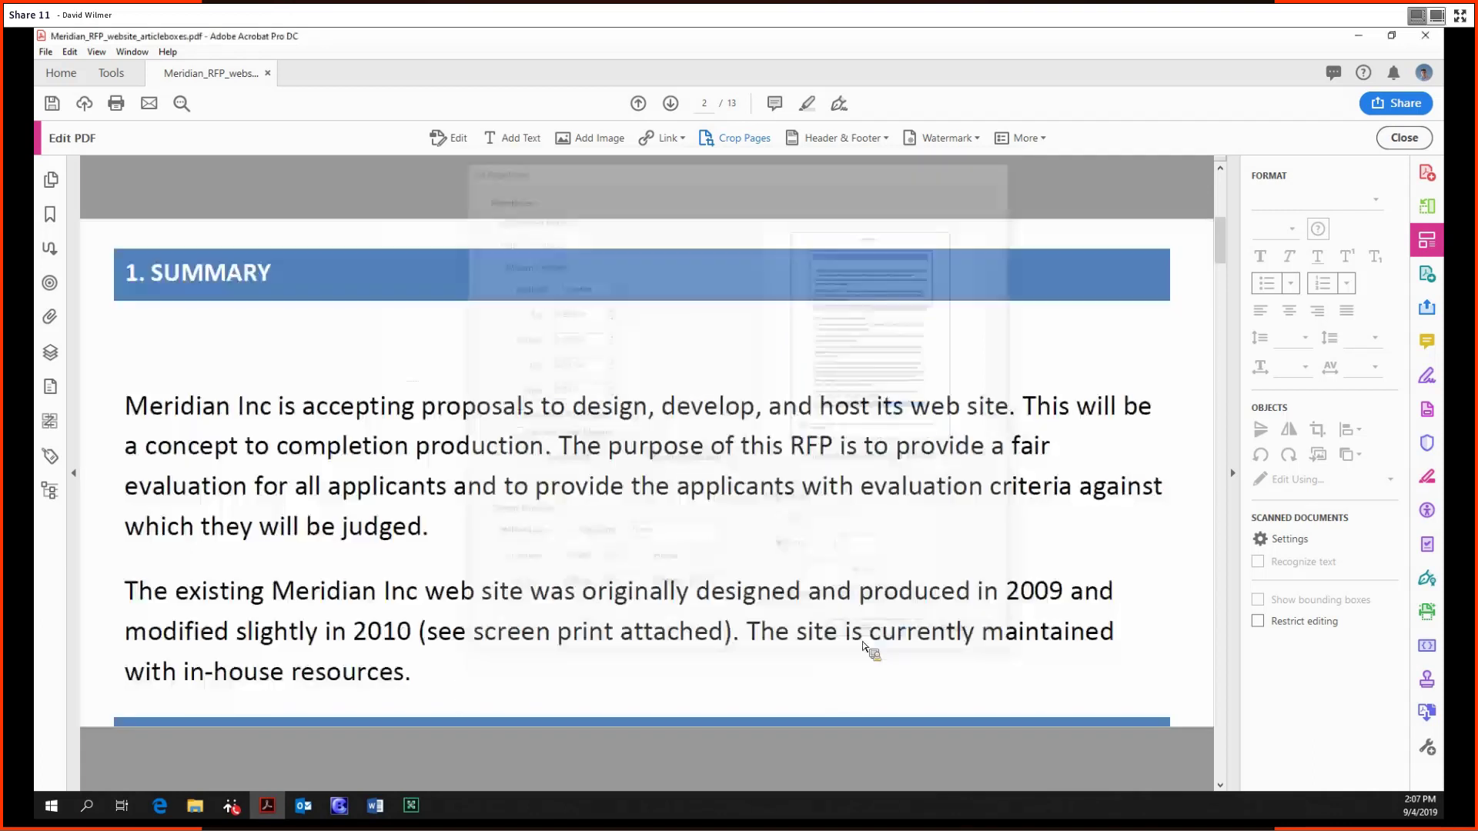
# Step: Set page 2's Top, Bottom, Left and Right crop margins to 0, restoring 8.500 x 11.000 in
pyautogui.doubleClick(742, 351)
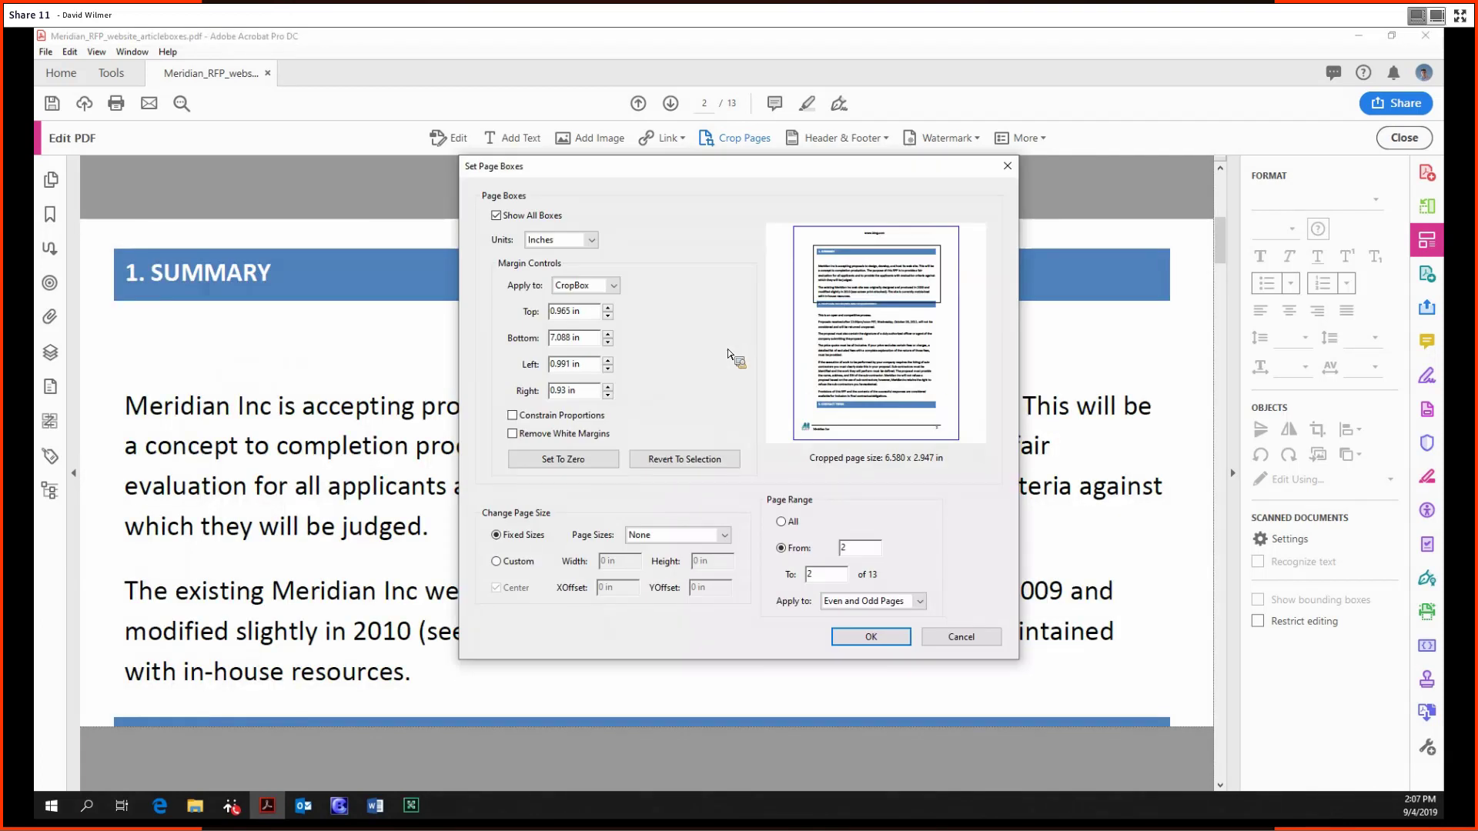
pyautogui.click(604, 317)
pyautogui.write('0')
pyautogui.press('Tab')
pyautogui.write('0')
pyautogui.press('Tab')
pyautogui.write('0')
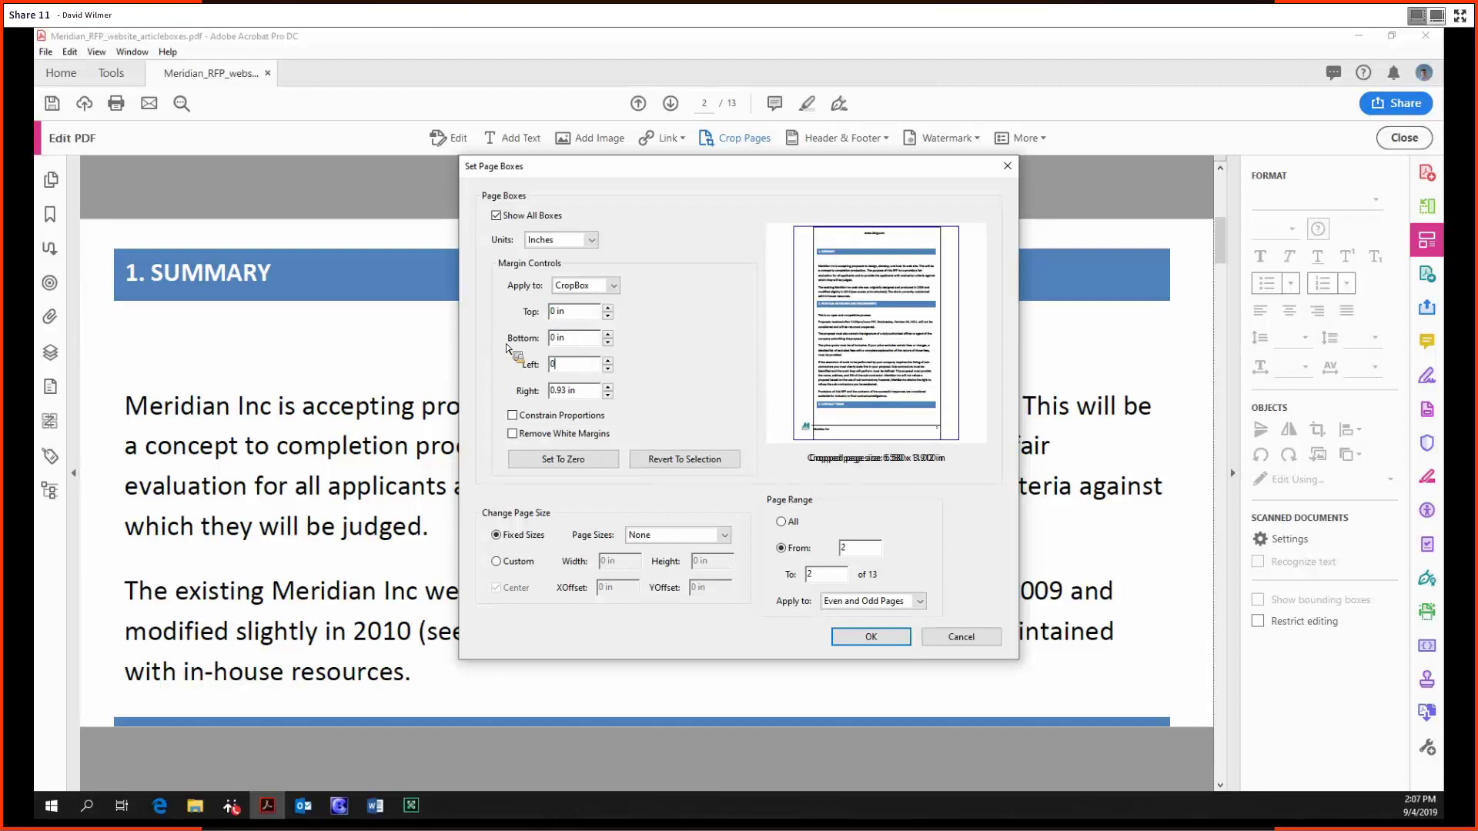
pyautogui.press('Tab')
pyautogui.write('0')
pyautogui.press('Tab')
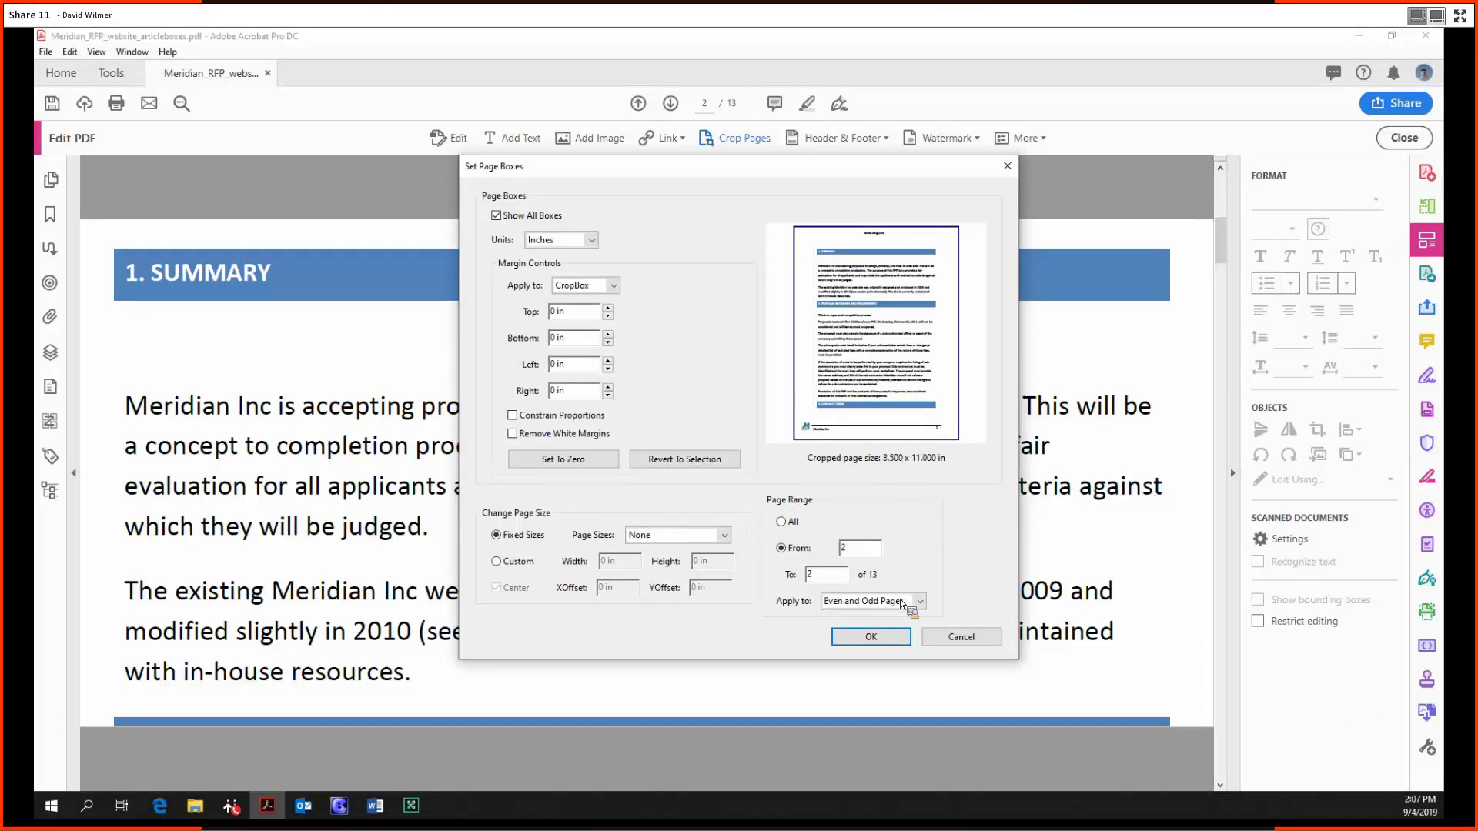
pyautogui.click(882, 639)
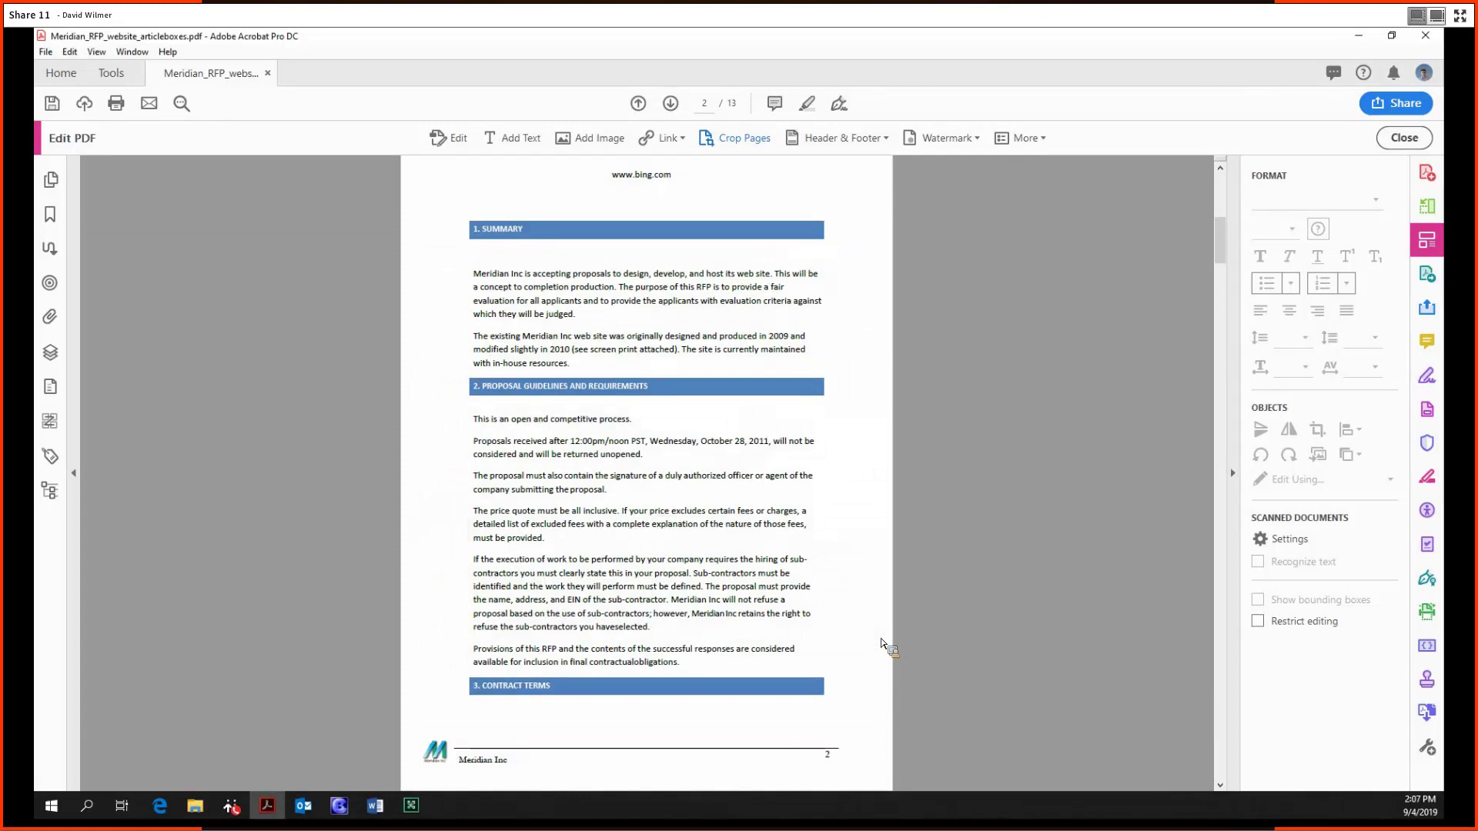
# Step: Return to page 1 and show the Tools page with Create & Edit, Share & Review, Forms & Signatures
pyautogui.scroll(1, 884, 604)
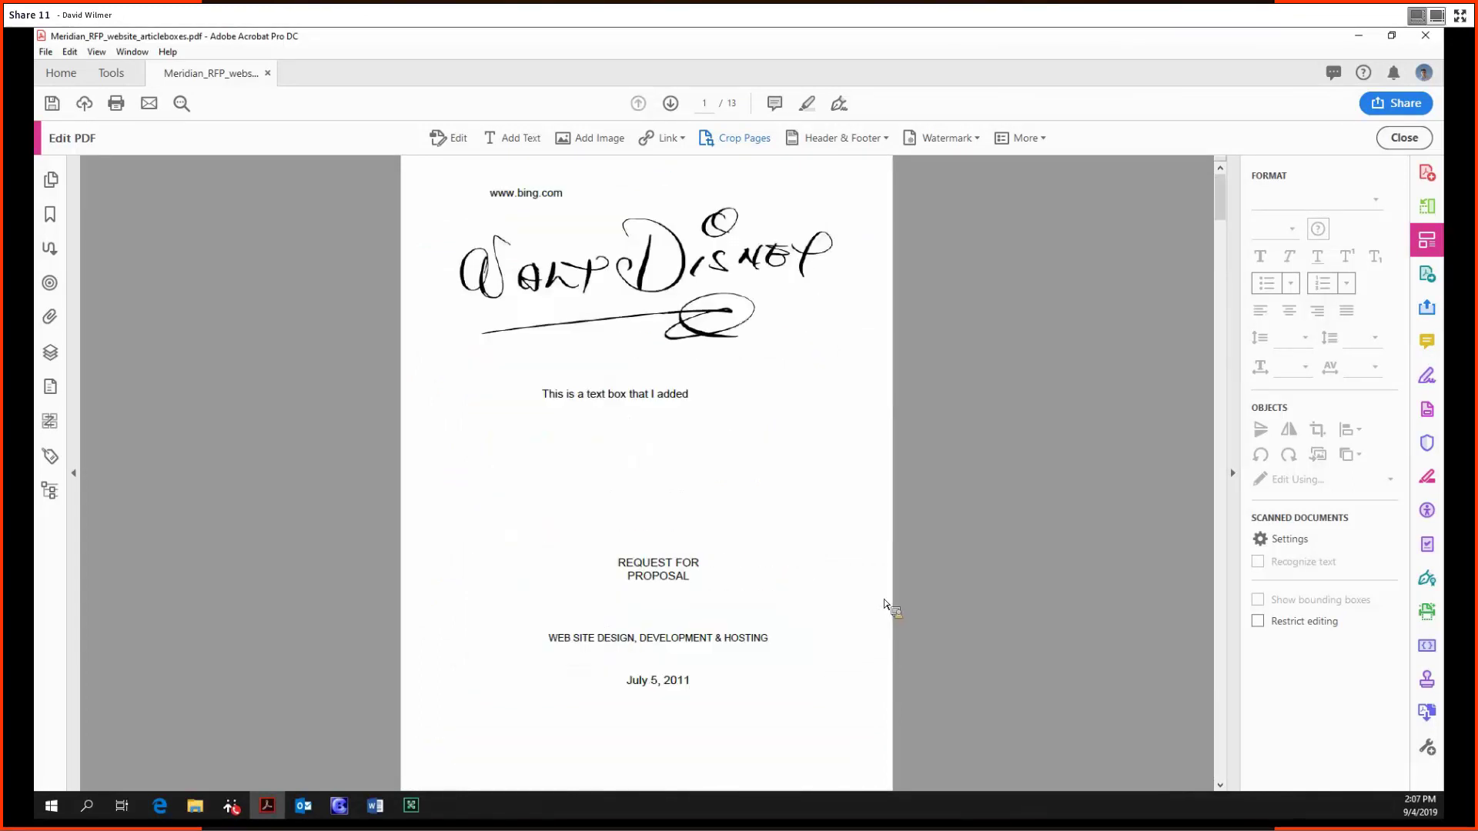
pyautogui.scroll(-1, 884, 604)
pyautogui.scroll(1, 877, 608)
pyautogui.click(113, 72)
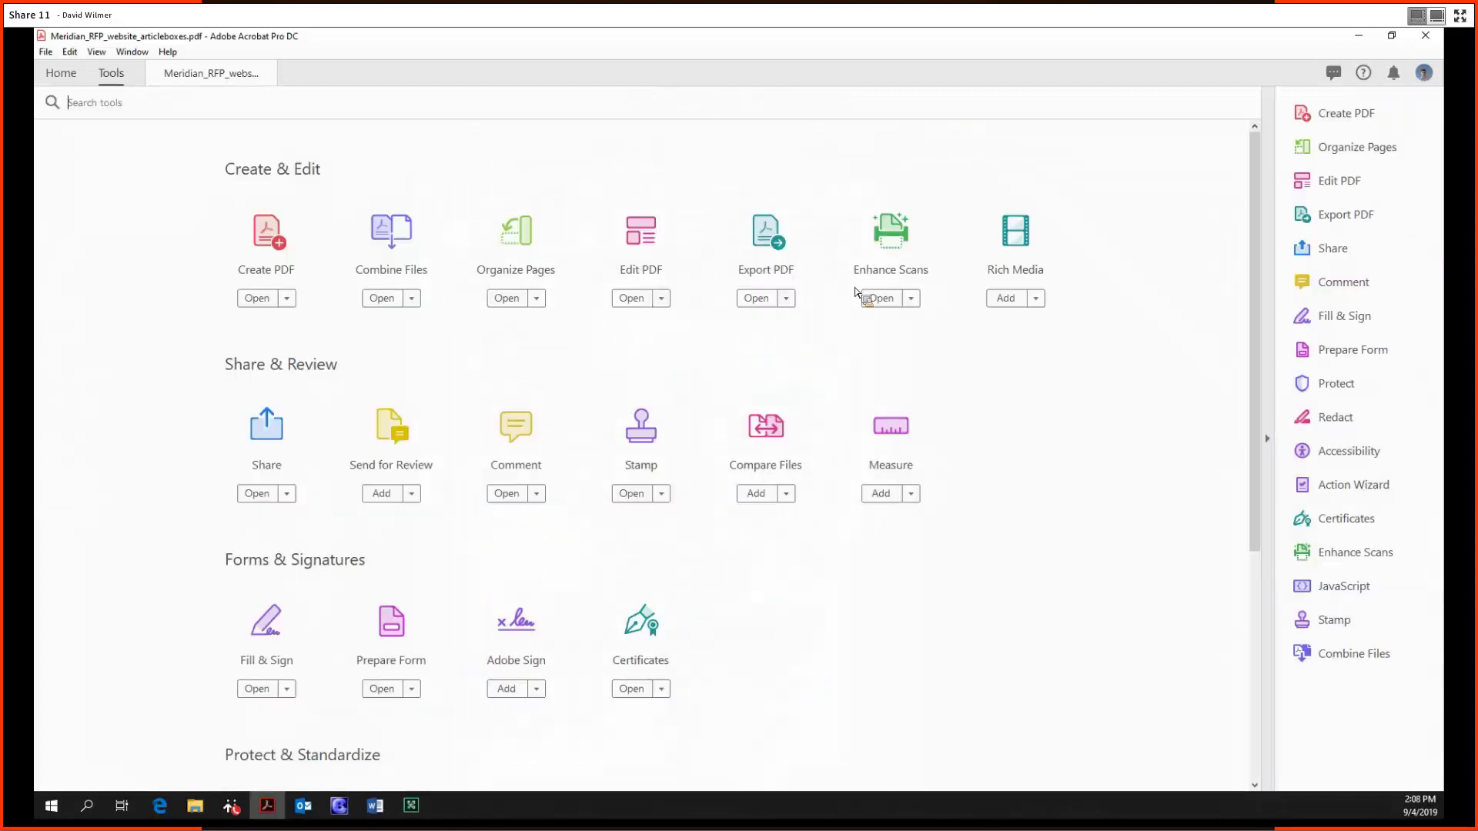